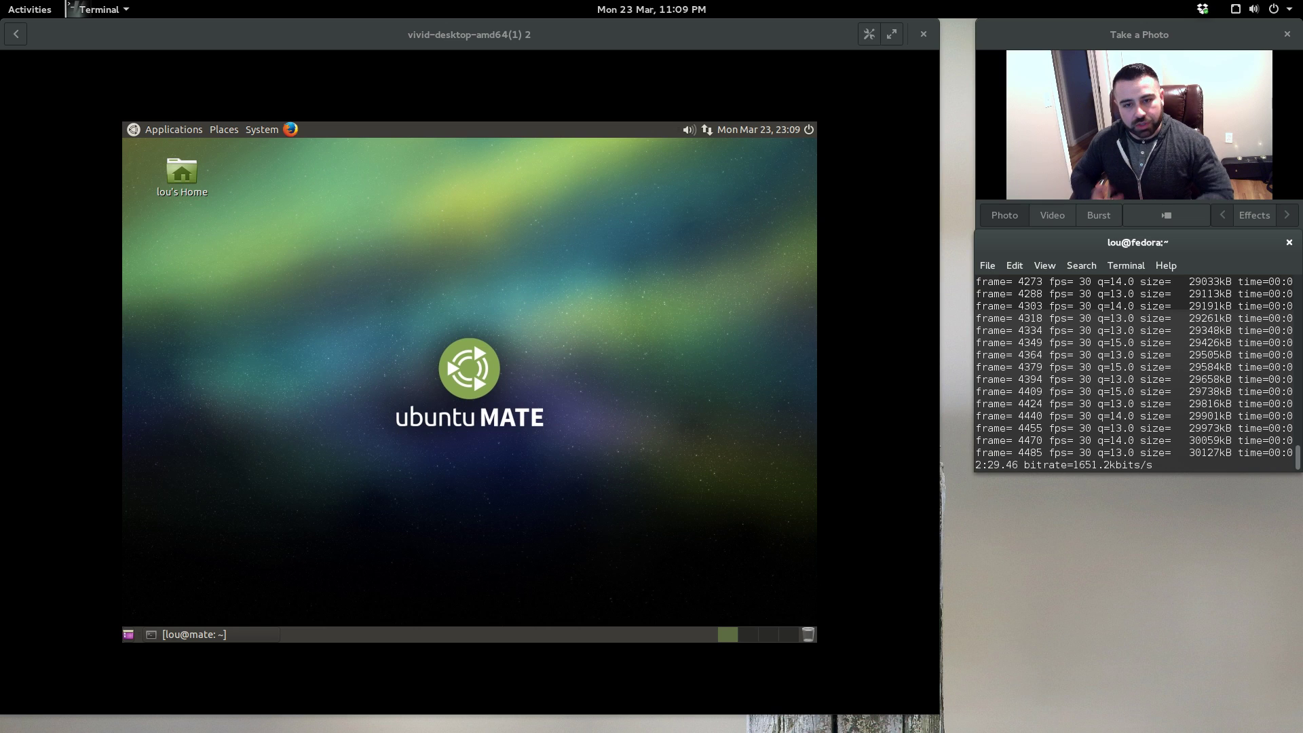
{"action": "left_click", "coordinate": [148, 131]}
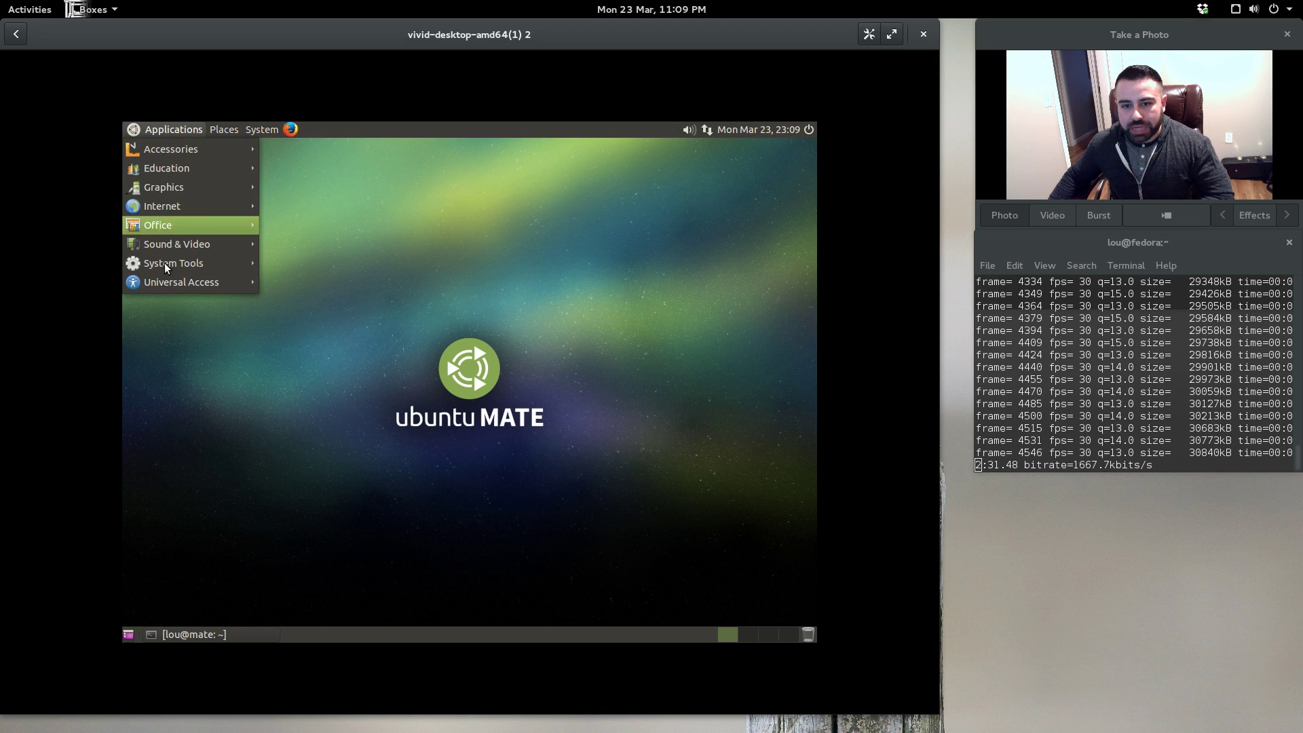
{"action": "mouse_move", "coordinate": [186, 169]}
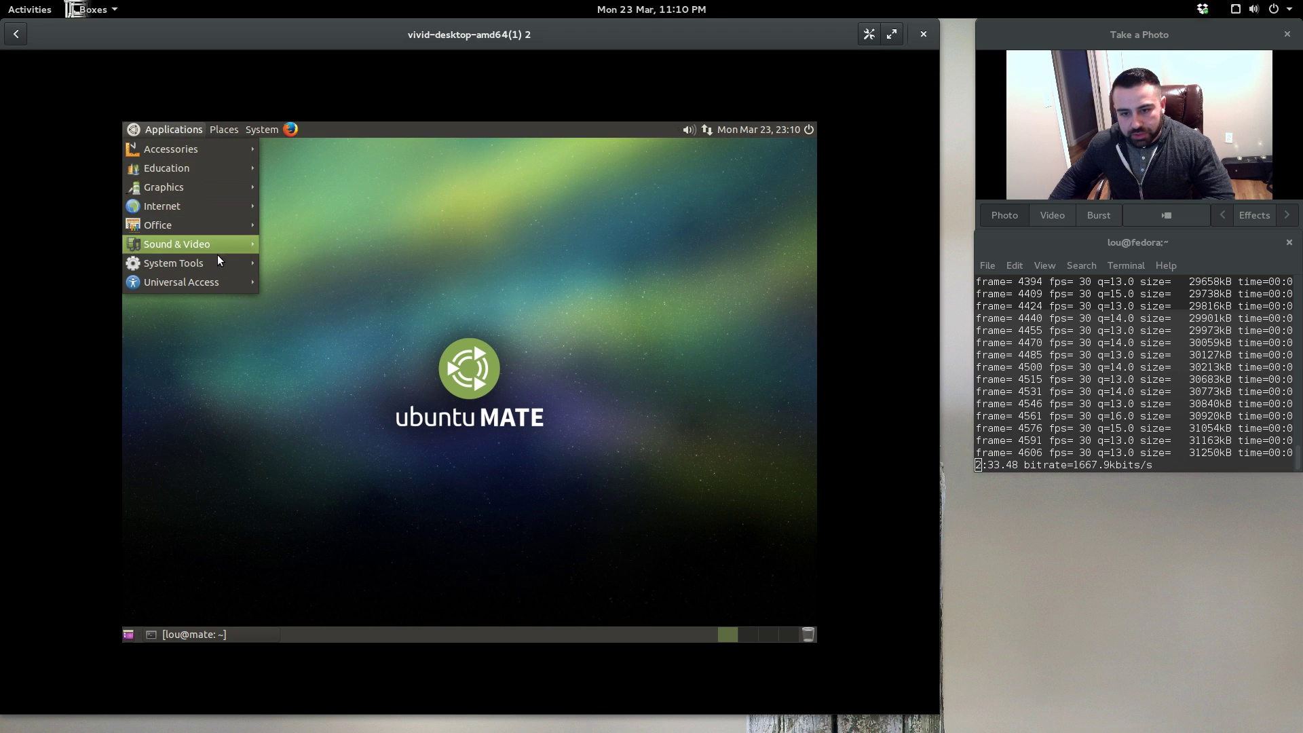
{"action": "mouse_move", "coordinate": [228, 152]}
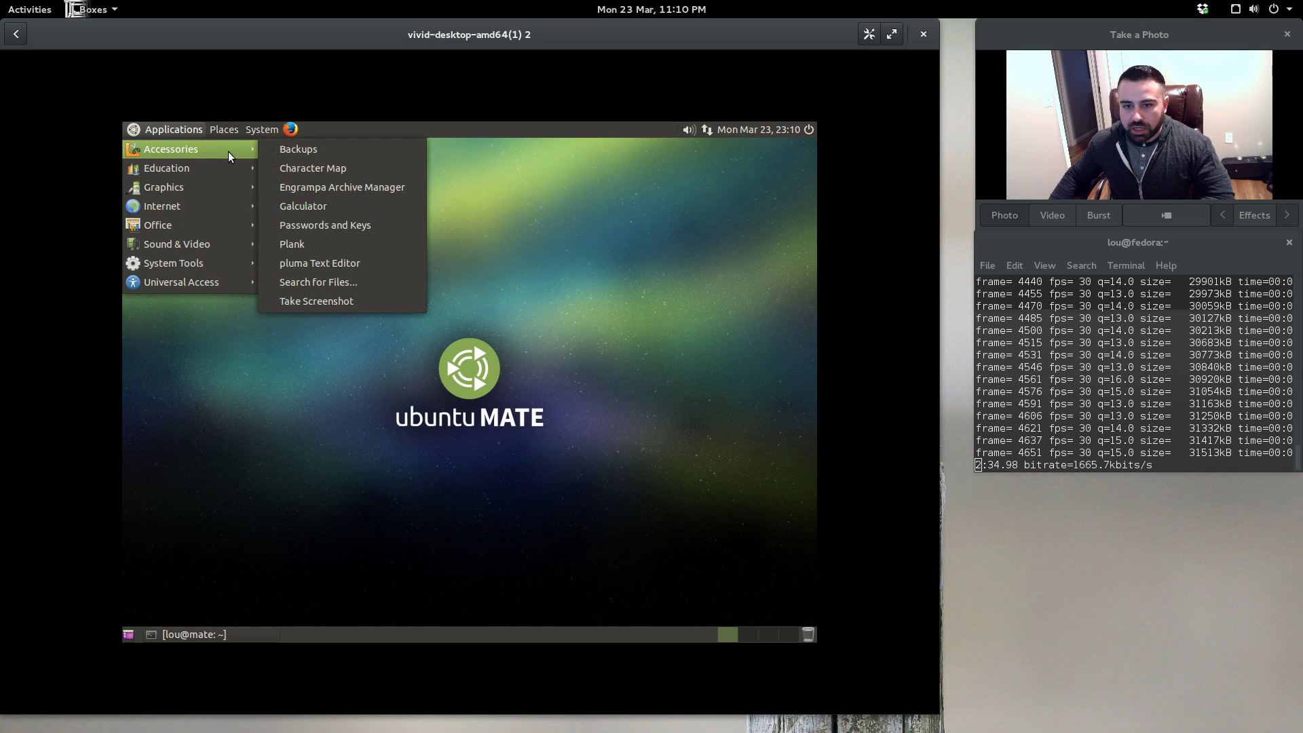
{"action": "left_click", "coordinate": [609, 258]}
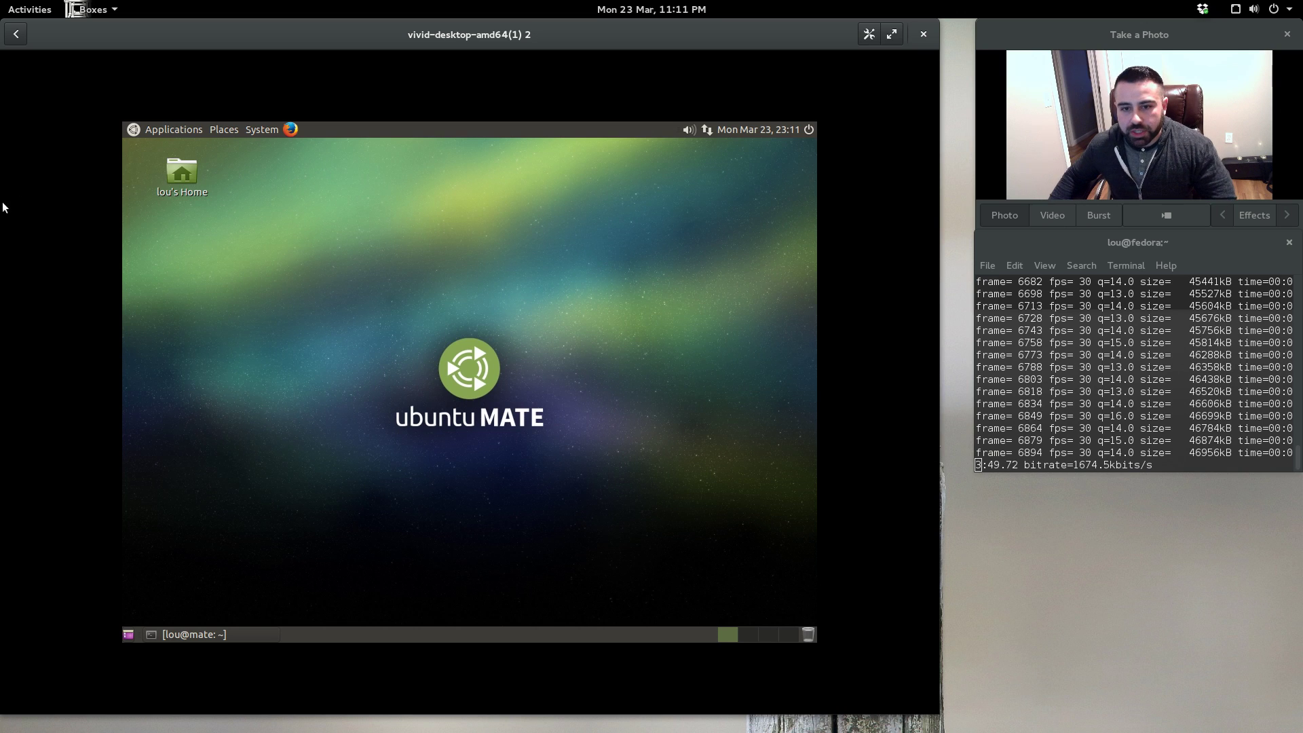
Step: Browse the Applications categories and launch System Tools > MATE System Monitor on its Resources tab
{"action": "left_click", "coordinate": [190, 131]}
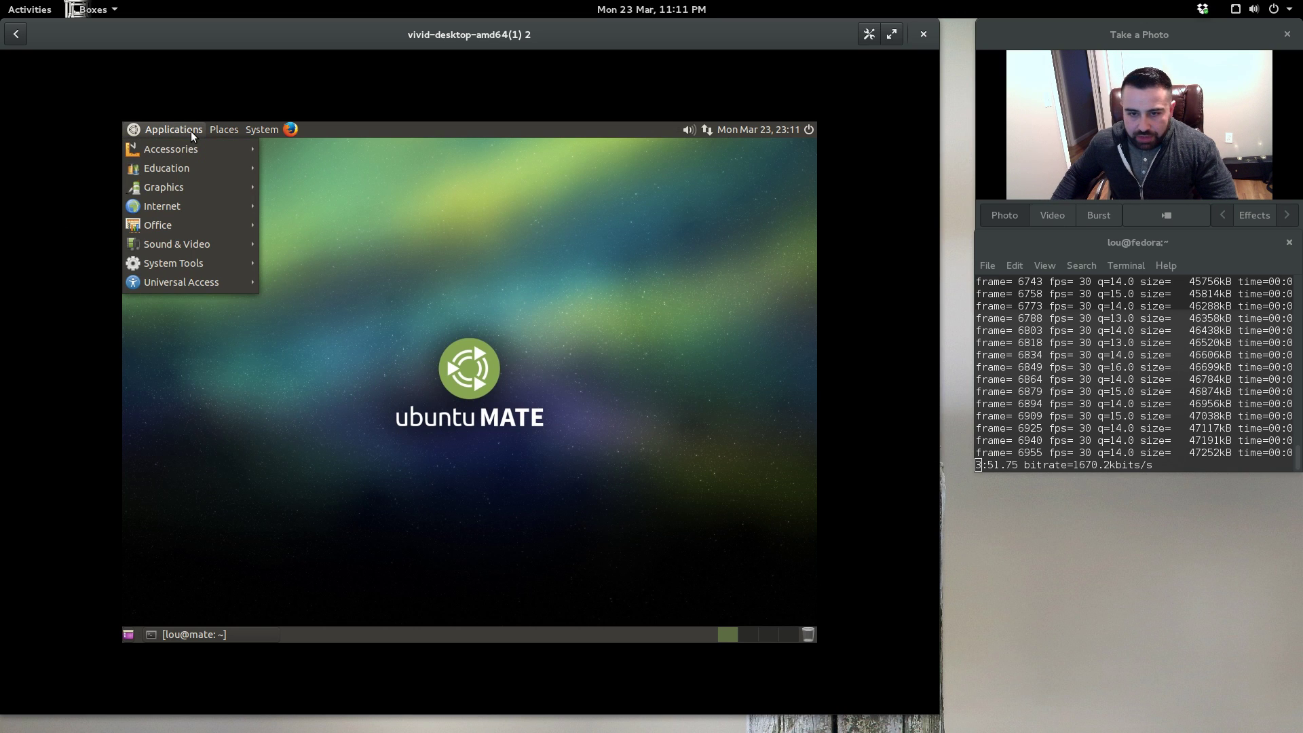
{"action": "mouse_move", "coordinate": [205, 143]}
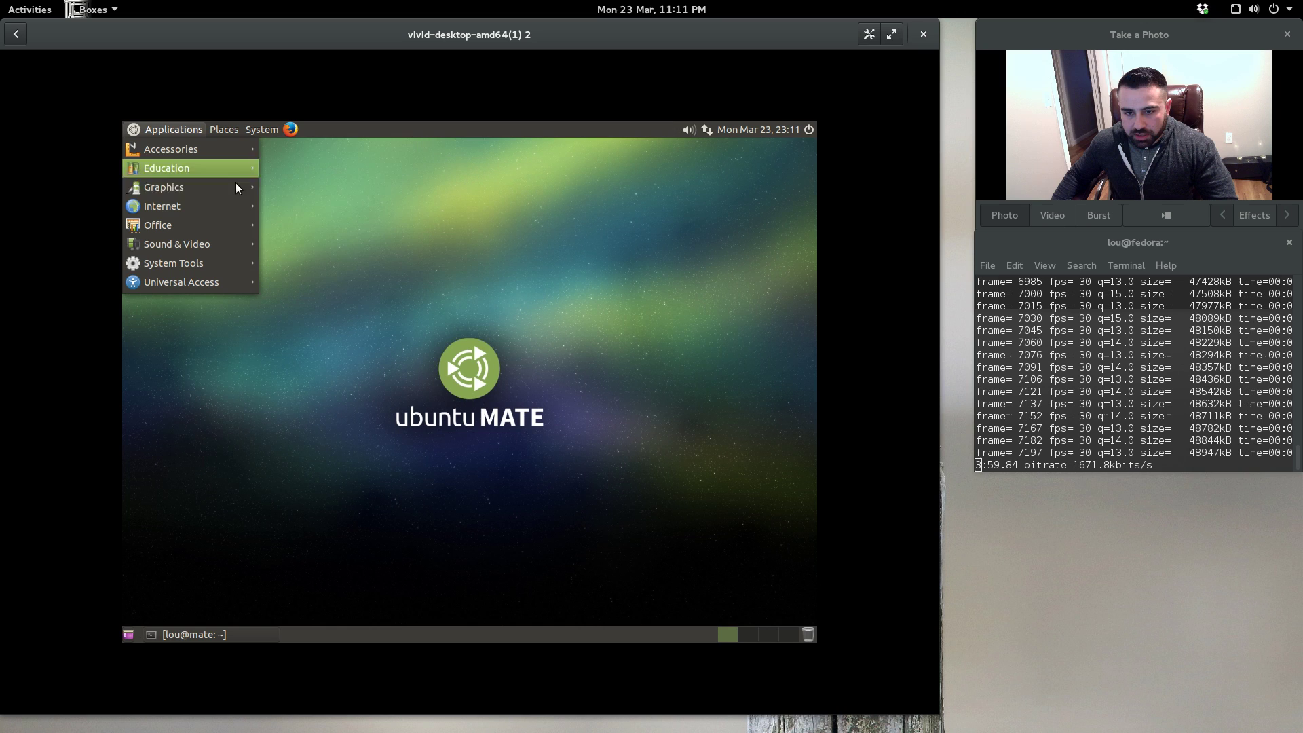
{"action": "mouse_move", "coordinate": [235, 185]}
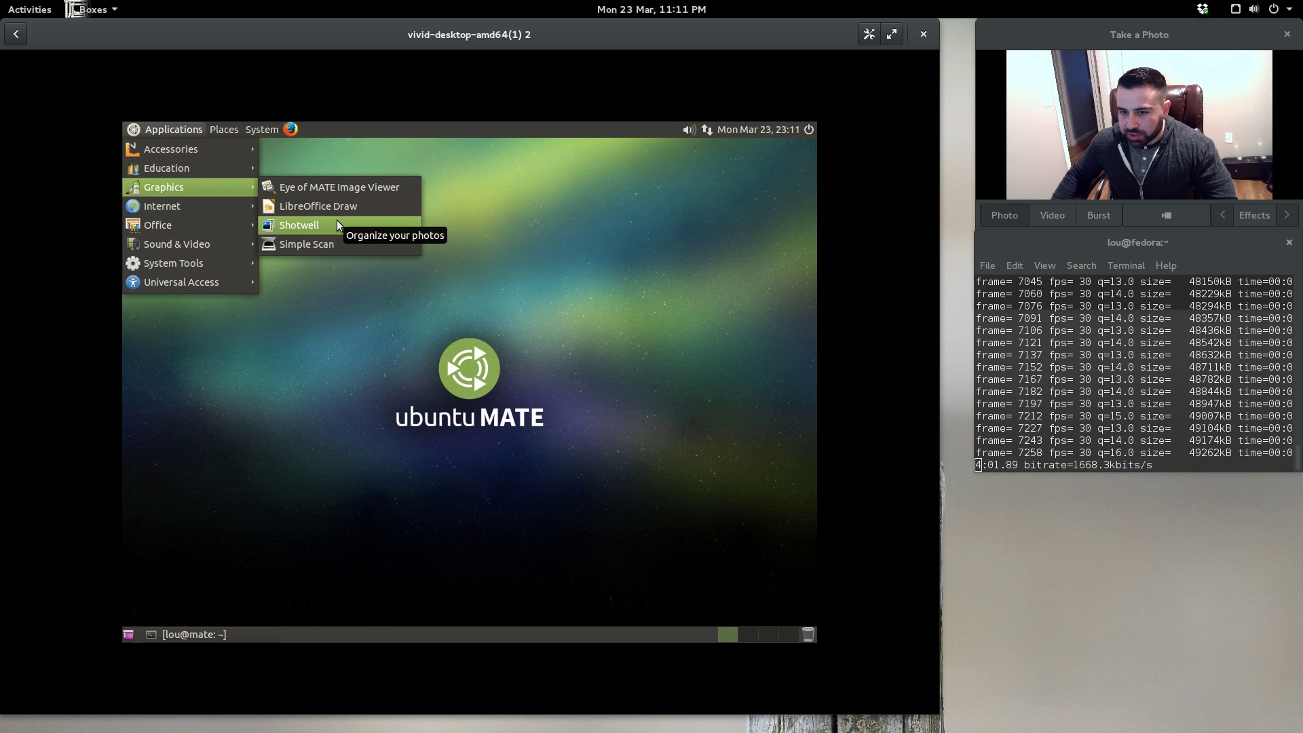
{"action": "mouse_move", "coordinate": [181, 217]}
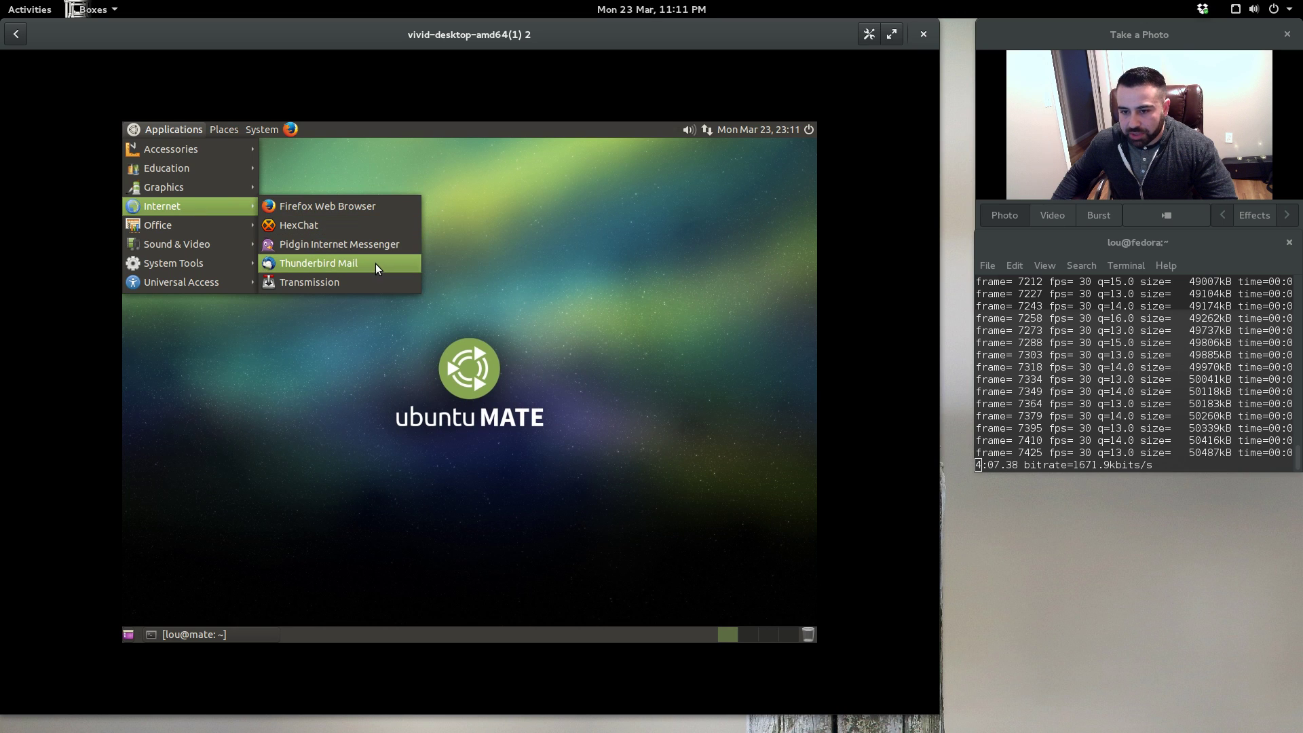
{"action": "mouse_move", "coordinate": [222, 227]}
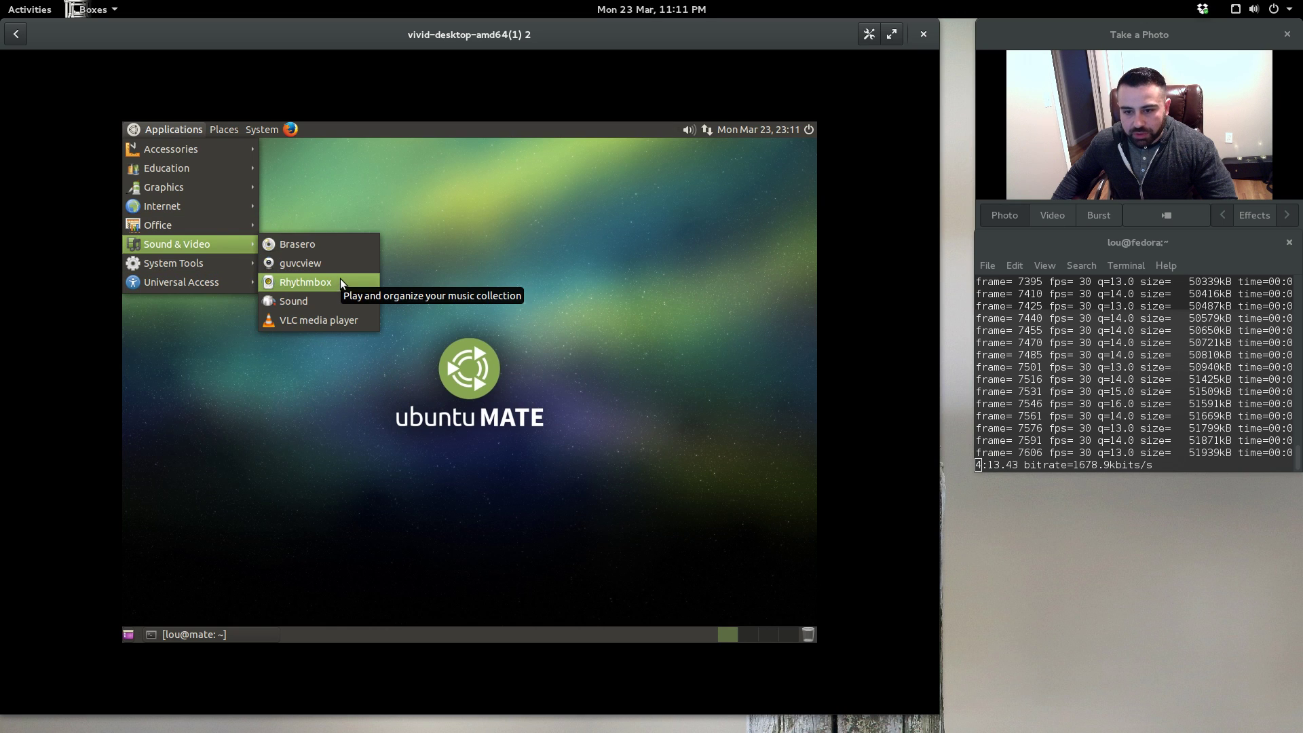
{"action": "mouse_move", "coordinate": [227, 262]}
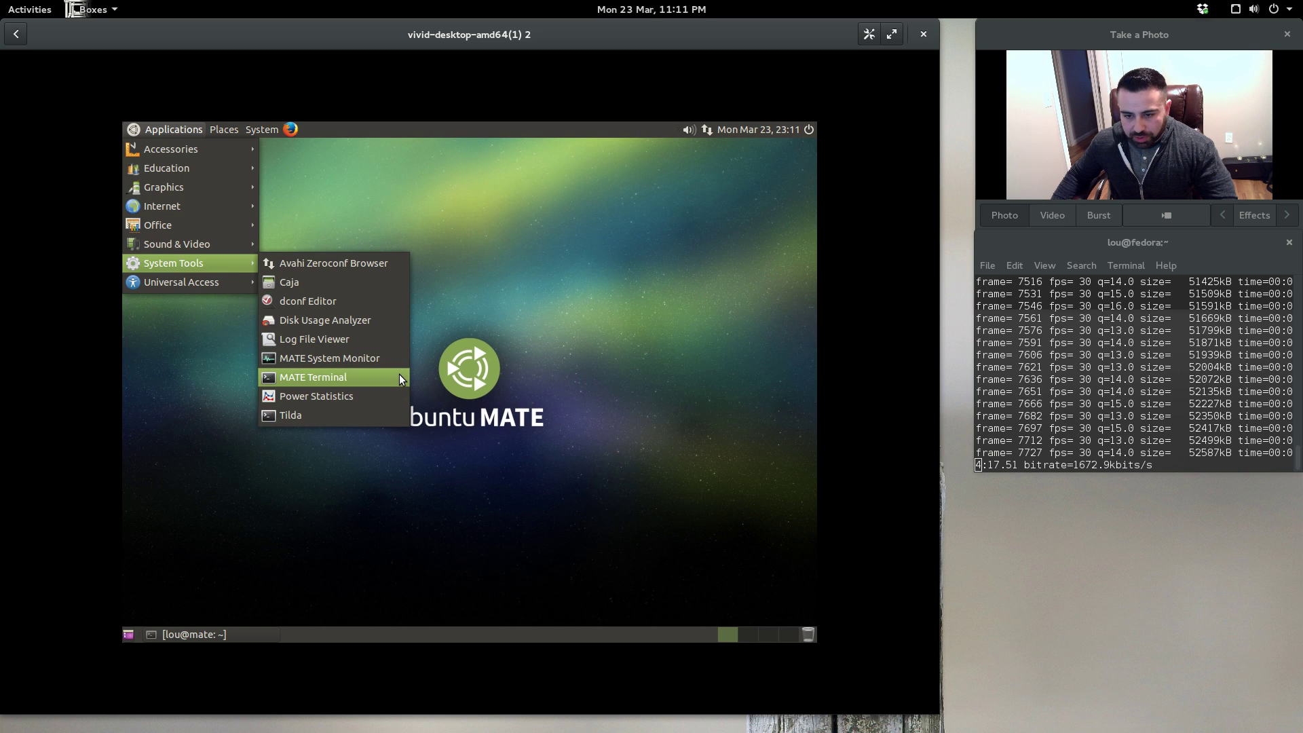
{"action": "left_click", "coordinate": [378, 360]}
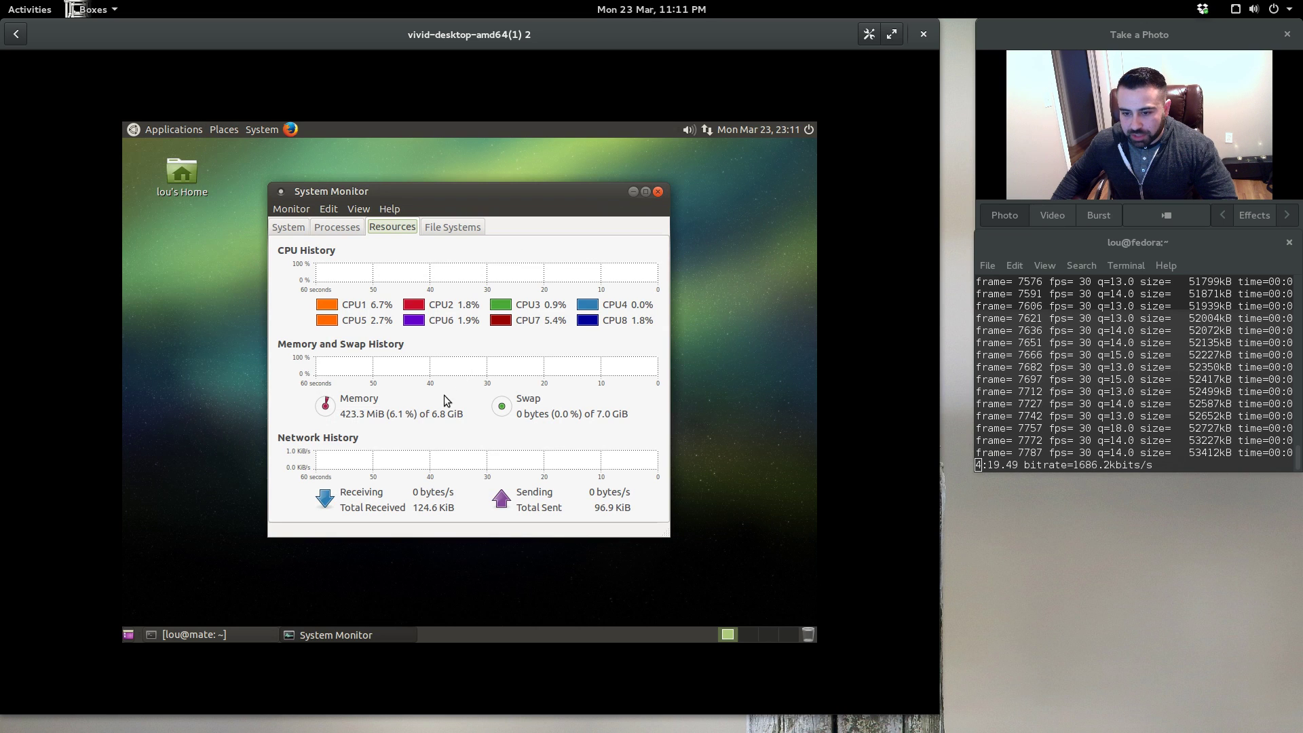
Step: Close the System Monitor window and open the Places menu in the top panel
{"action": "left_click_drag", "start_coordinate": [550, 195], "coordinate": [541, 182]}
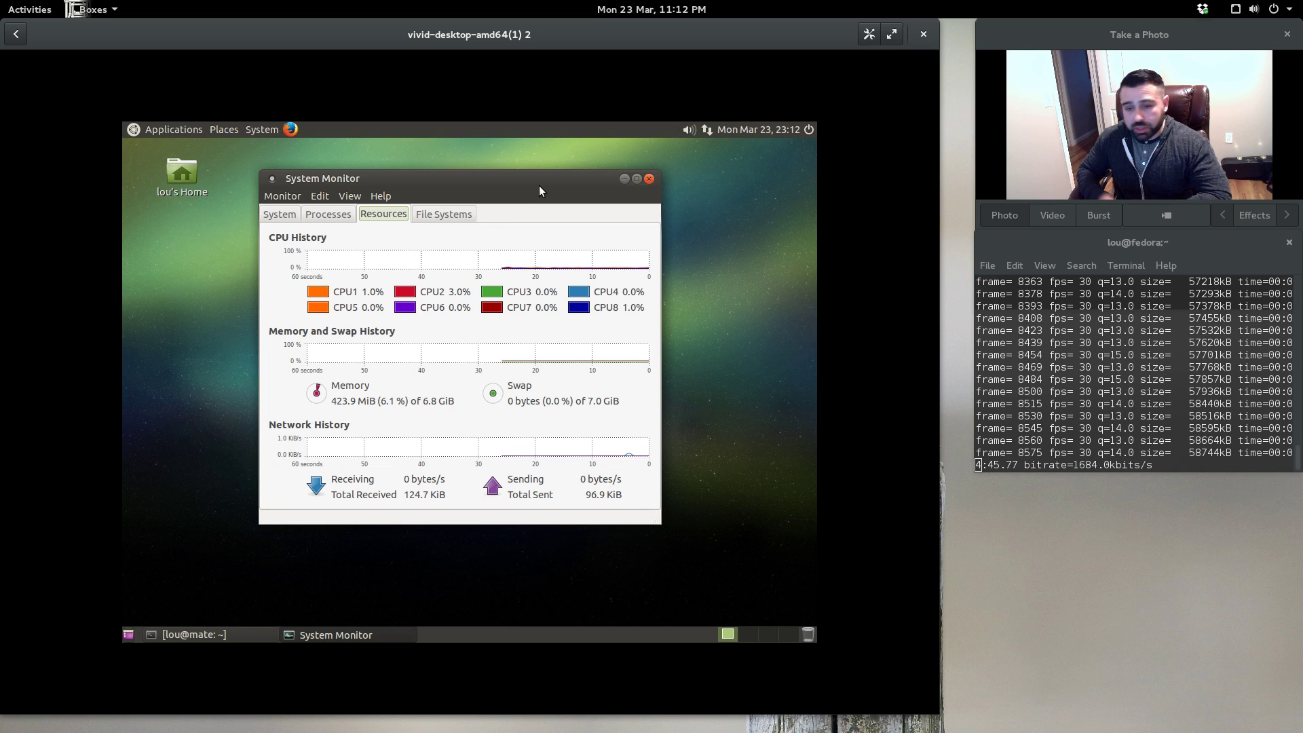
{"action": "left_click", "coordinate": [649, 178]}
{"action": "left_click", "coordinate": [224, 130]}
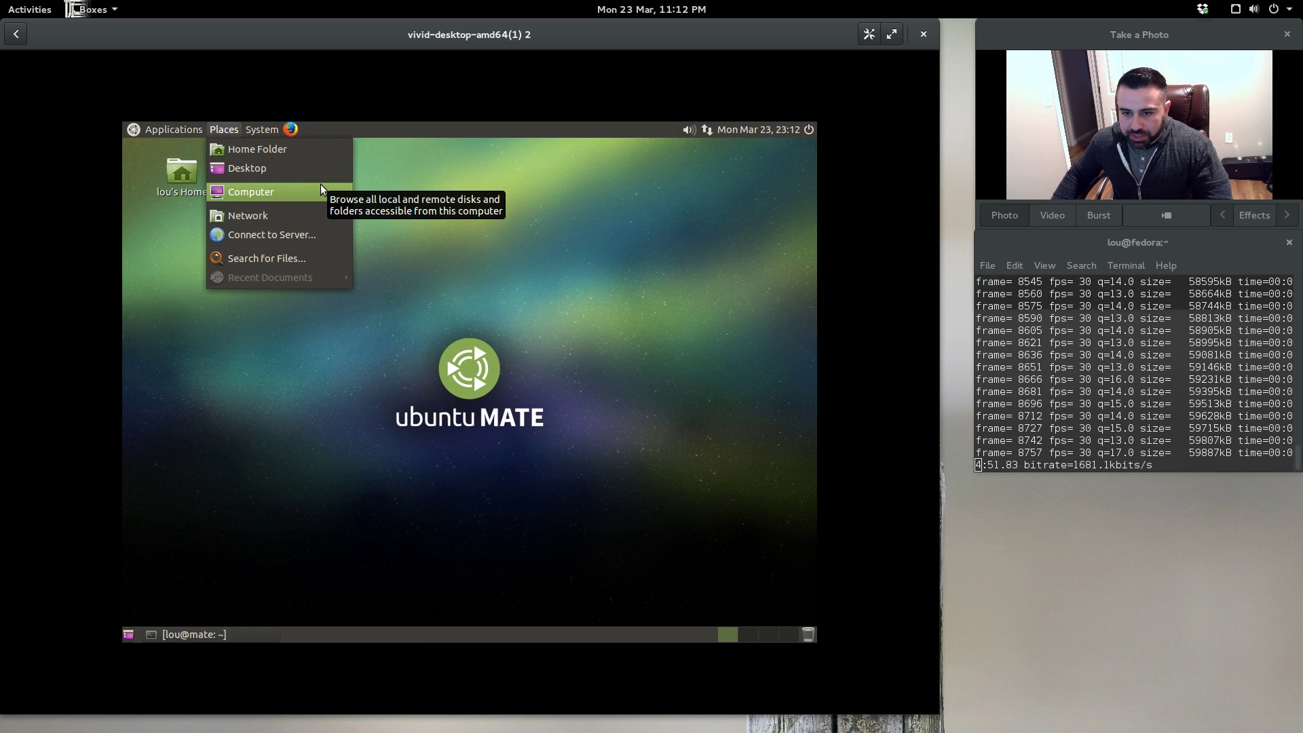
Step: Browse the System > Preferences submenus, then launch the MATE Control Center
{"action": "mouse_move", "coordinate": [261, 130]}
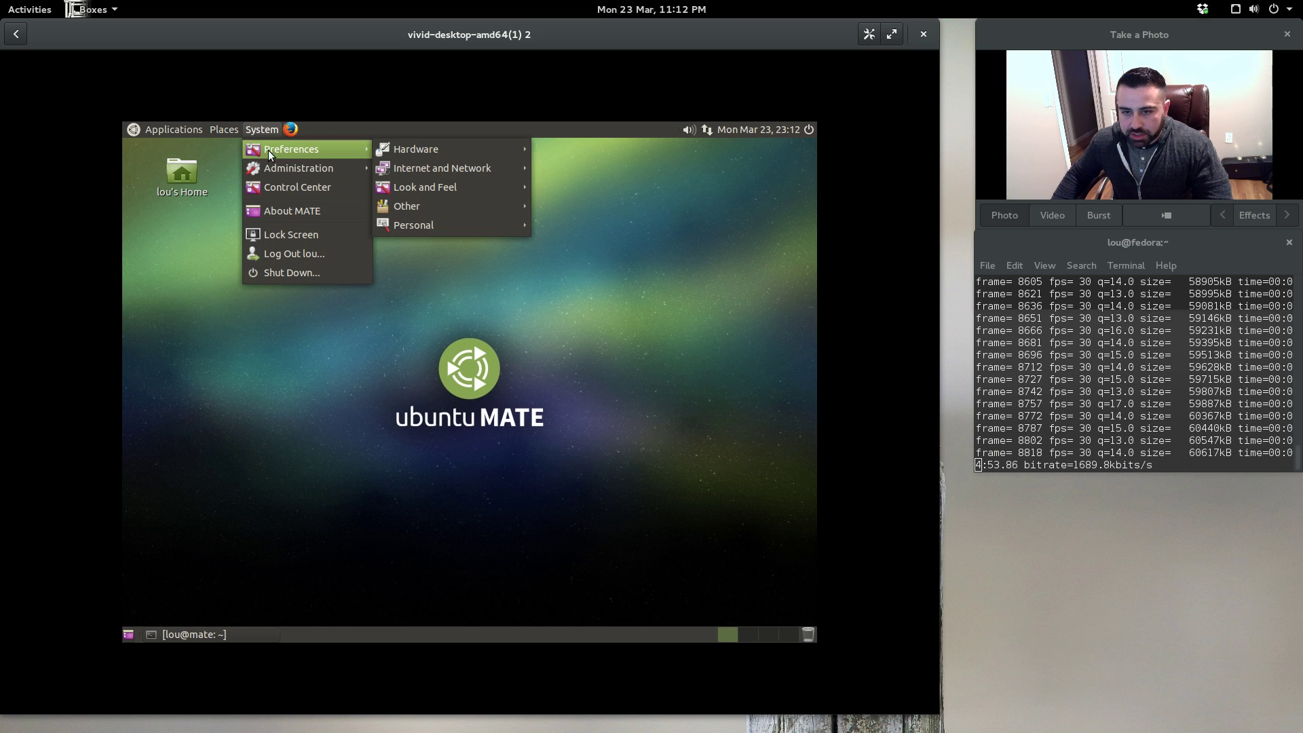
{"action": "mouse_move", "coordinate": [466, 149]}
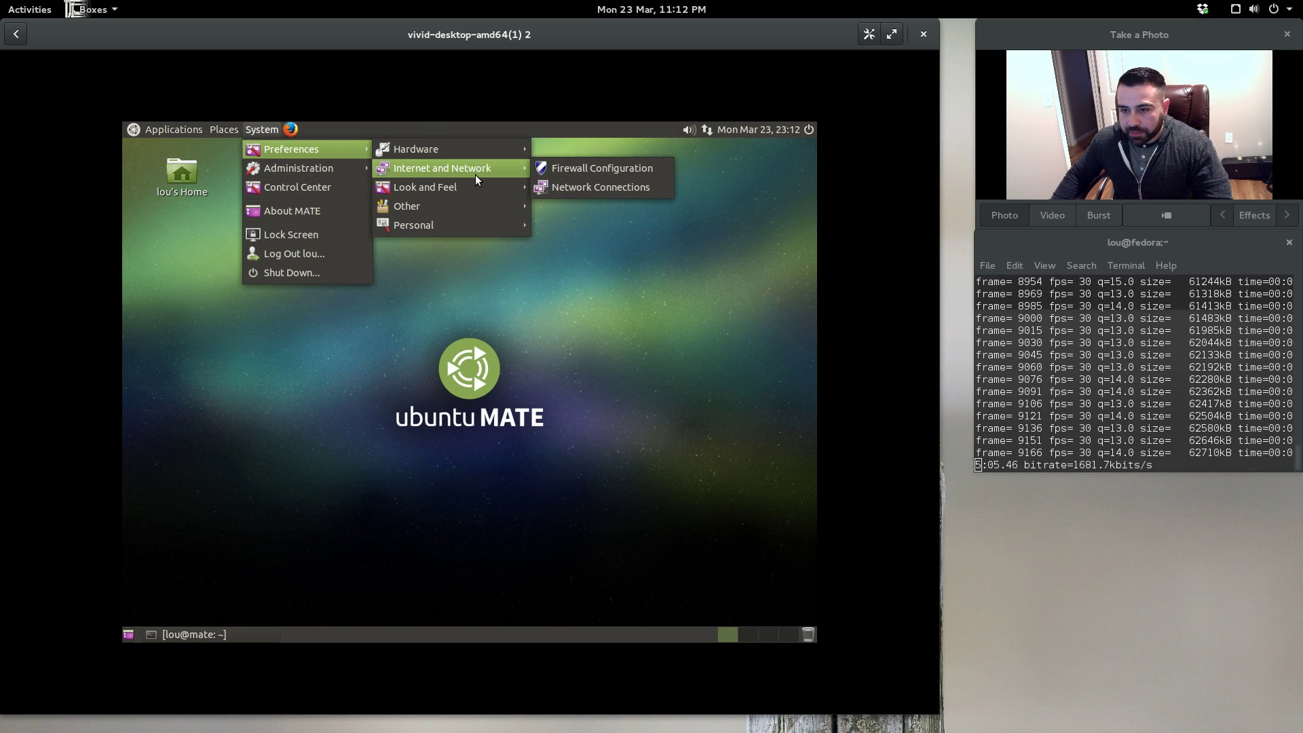
{"action": "mouse_move", "coordinate": [474, 183]}
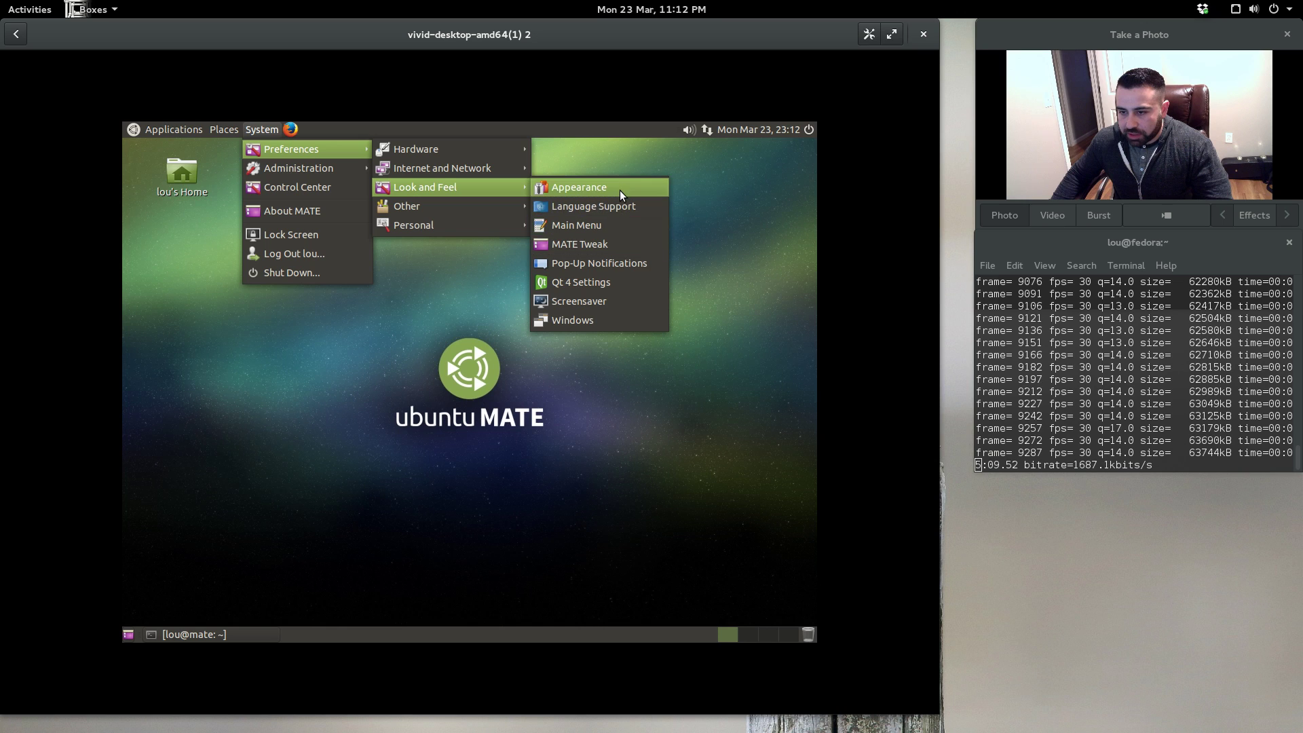
{"action": "left_click", "coordinate": [349, 187]}
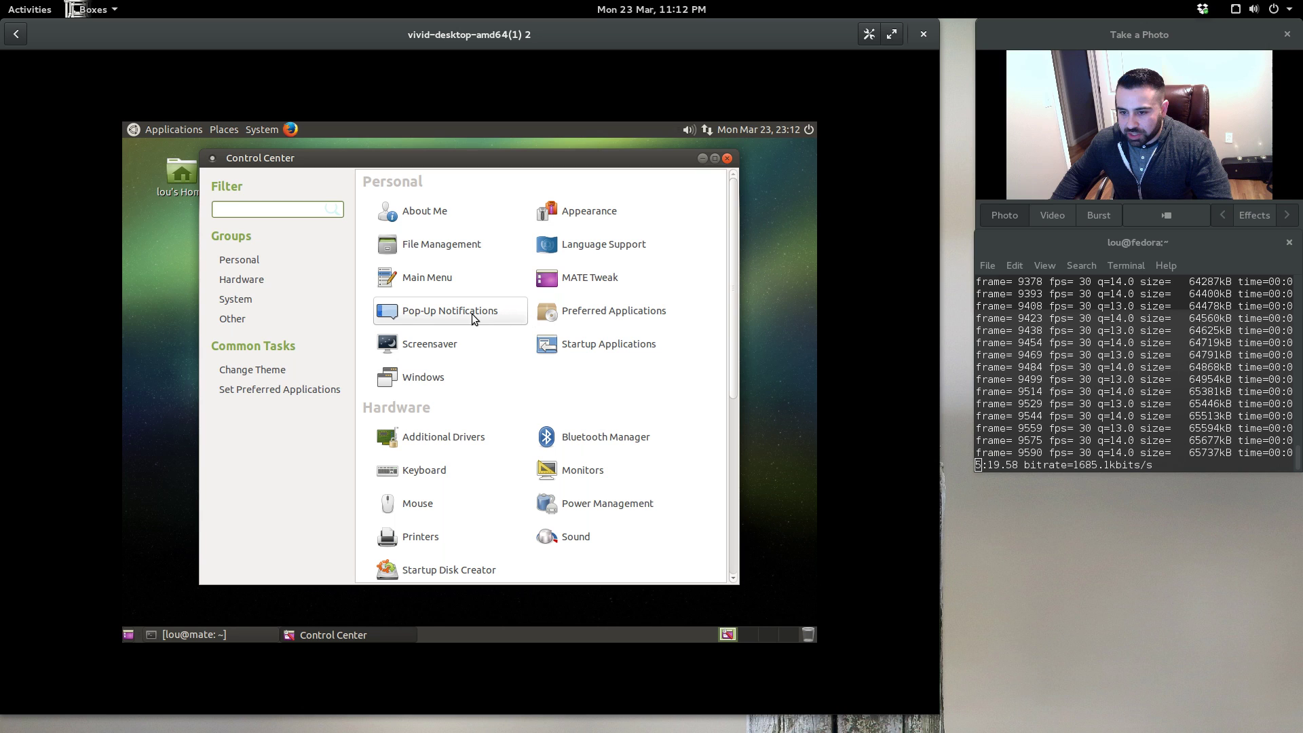
Step: In MATE Tweak, show the Computer desktop icon and apply the 'Redmond with MATE Menu' layout
{"action": "left_click", "coordinate": [614, 281]}
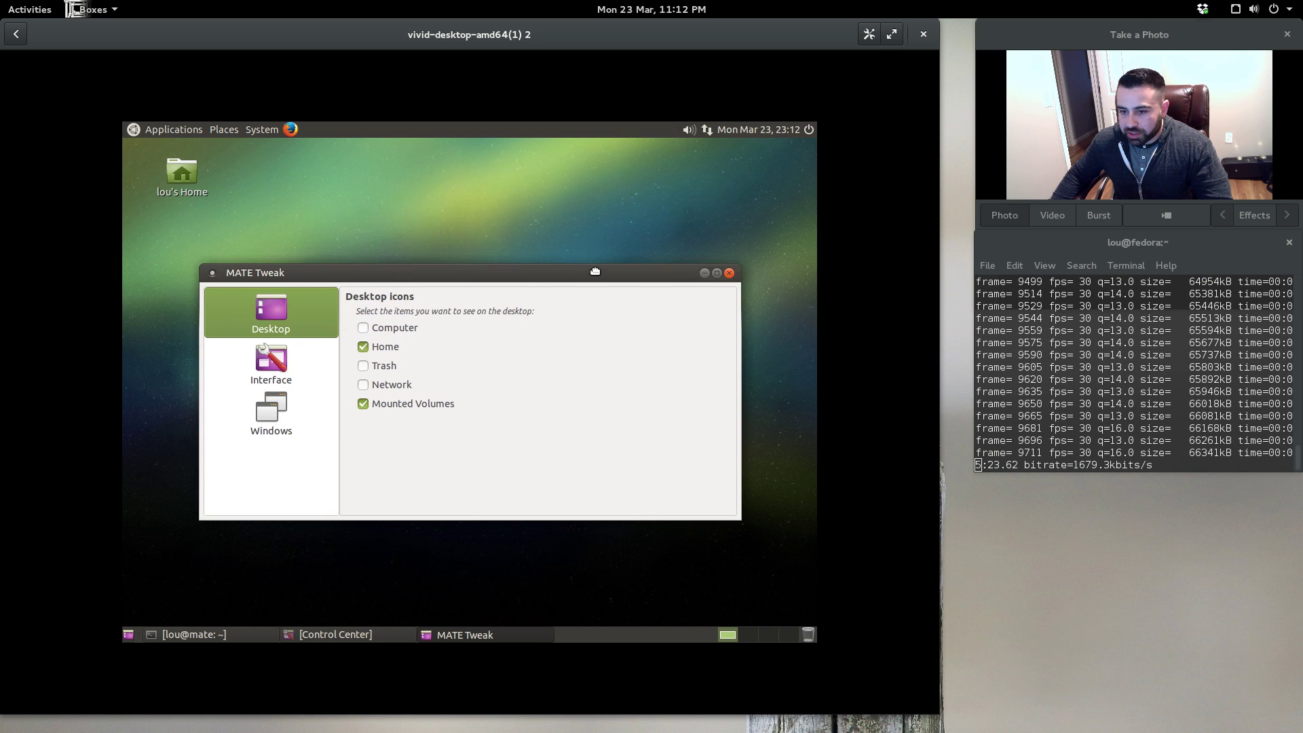
{"action": "left_click_drag", "start_coordinate": [594, 273], "coordinate": [613, 201]}
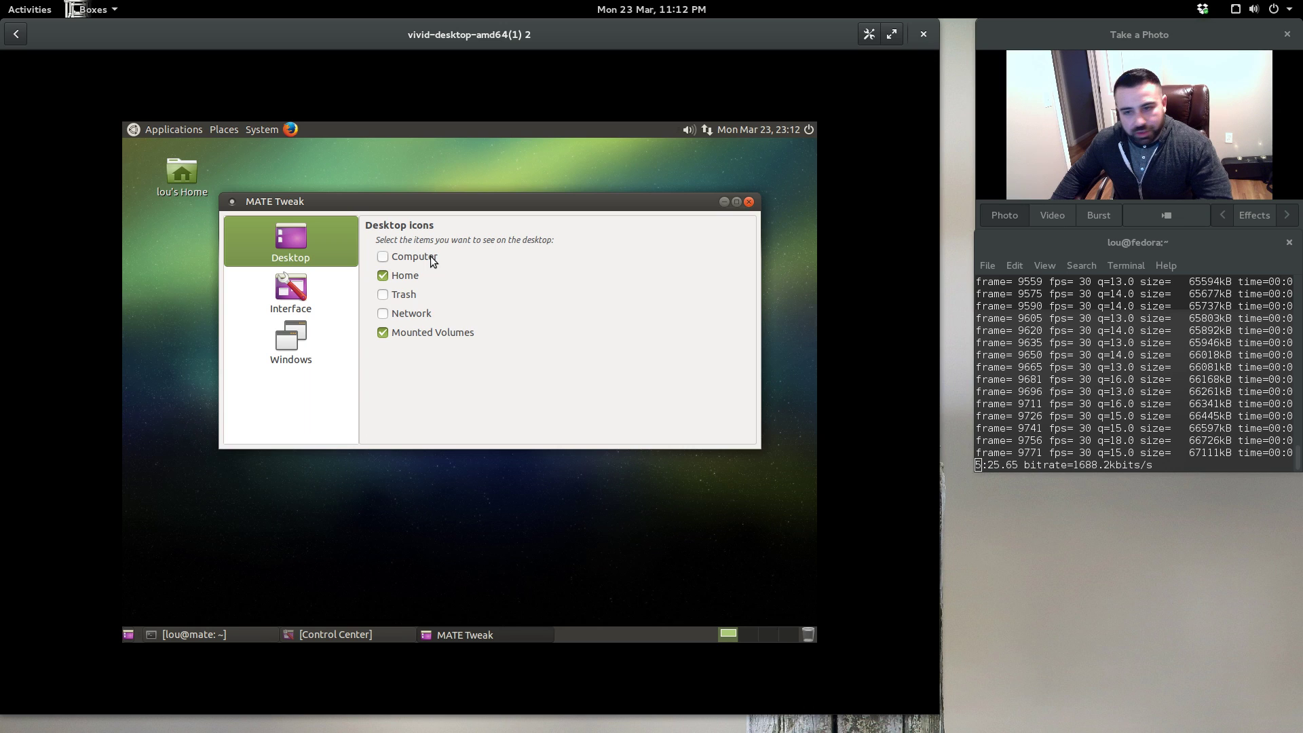
{"action": "left_click", "coordinate": [383, 257]}
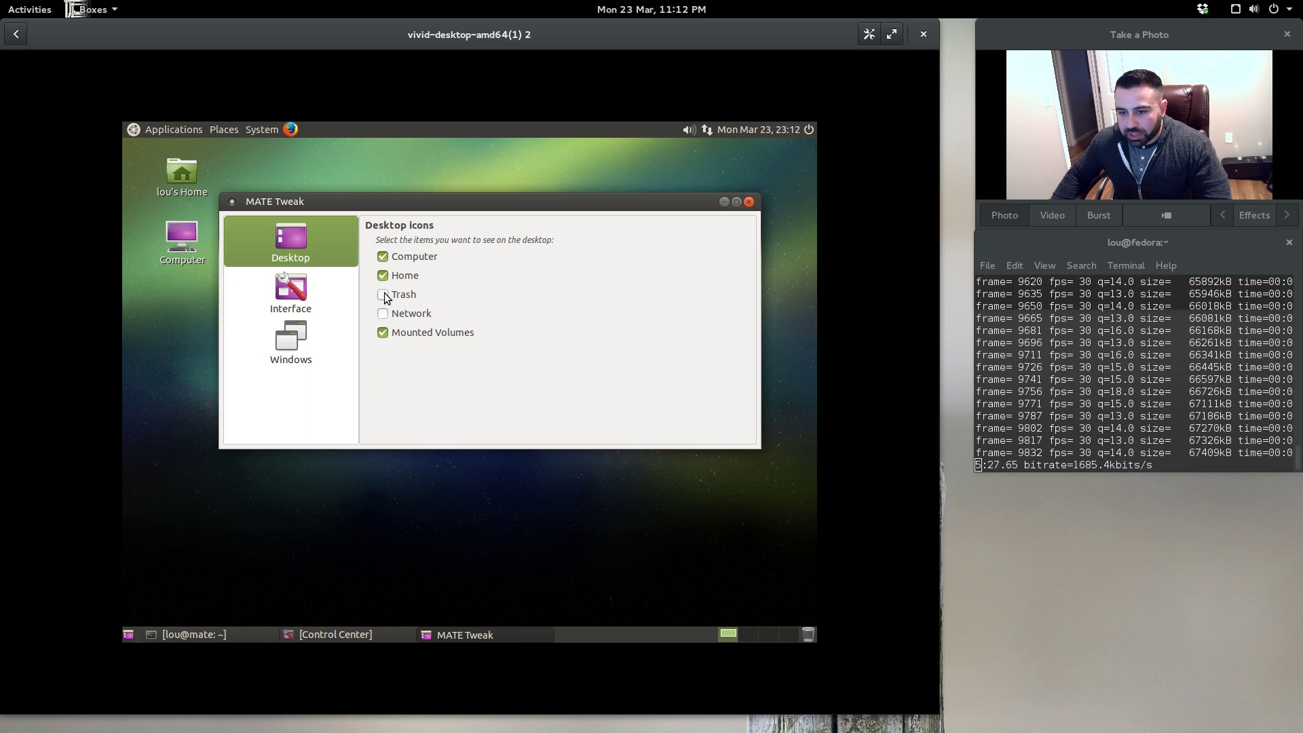
{"action": "left_click", "coordinate": [262, 302]}
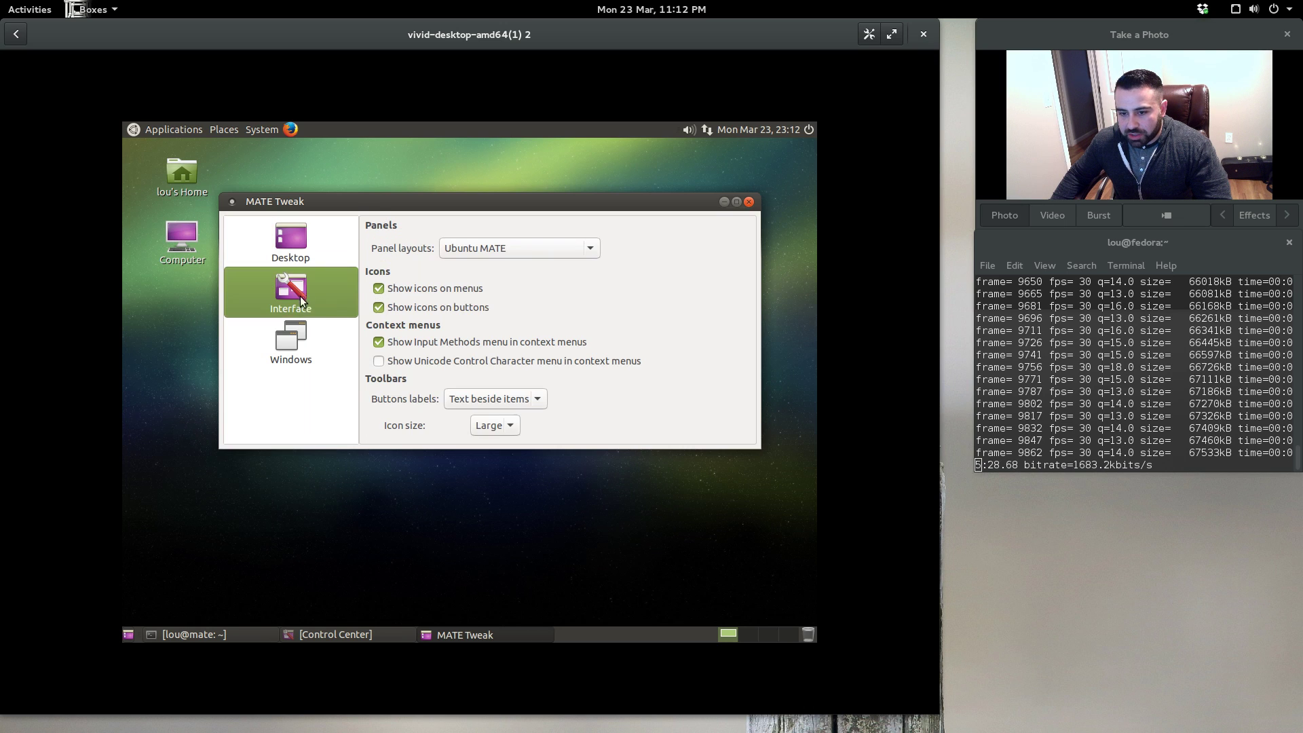
{"action": "left_click", "coordinate": [564, 247]}
{"action": "left_click", "coordinate": [545, 301]}
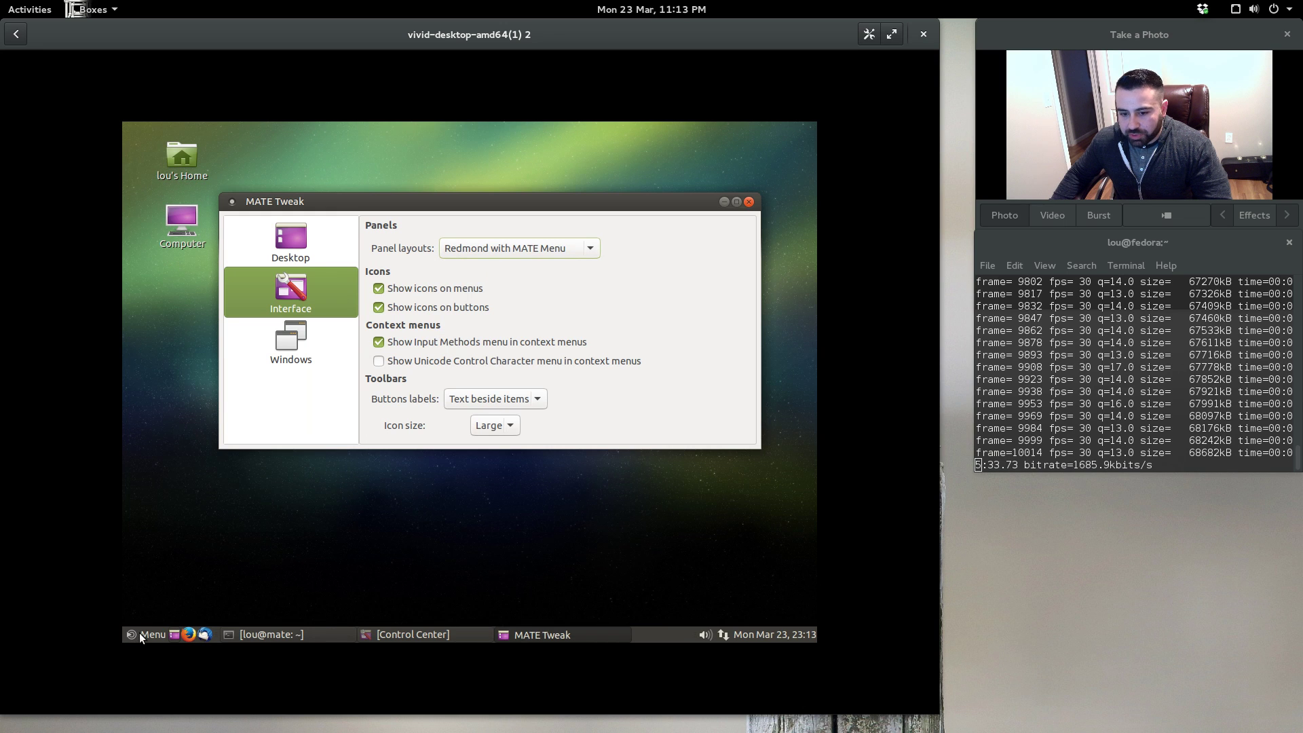
Step: Explore the MATE Menu, searching 'fire' and viewing the Graphics category, then dismiss it
{"action": "left_click", "coordinate": [140, 633]}
{"action": "mouse_move", "coordinate": [304, 448]}
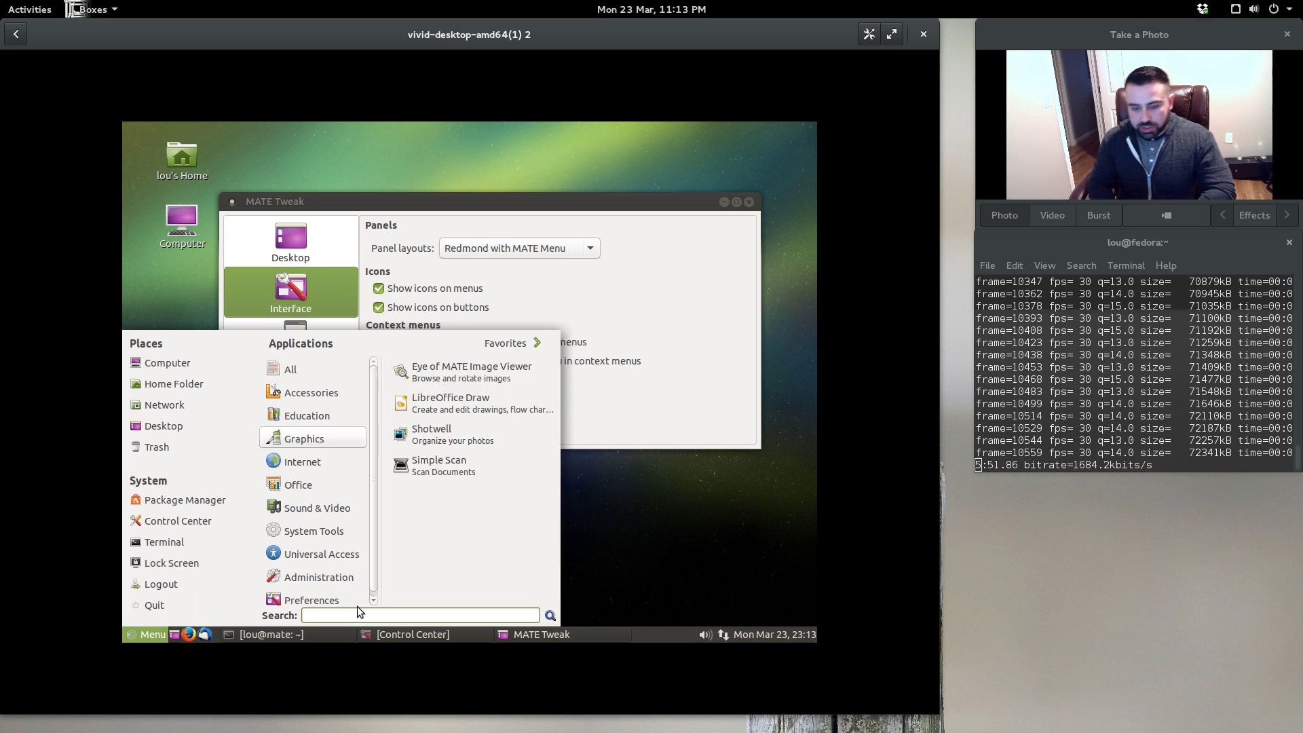
{"action": "type", "text": "fire"}
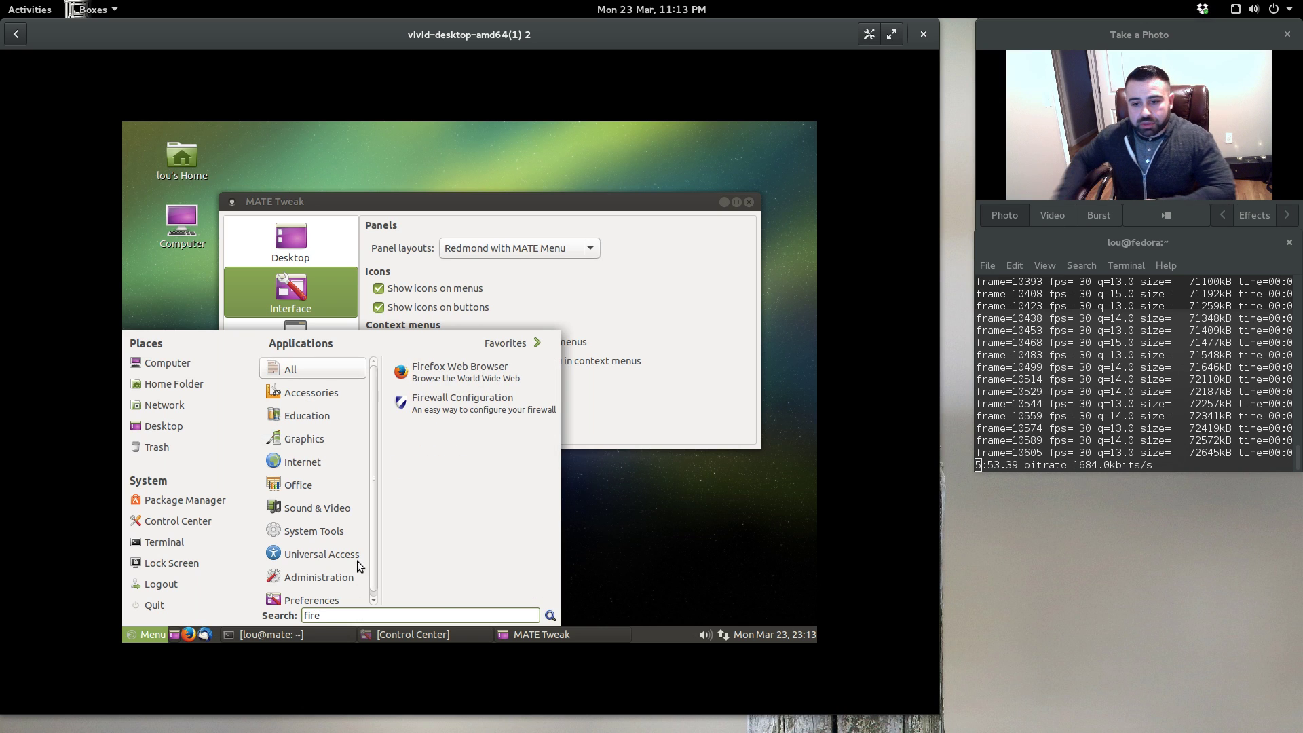
{"action": "left_click", "coordinate": [303, 438]}
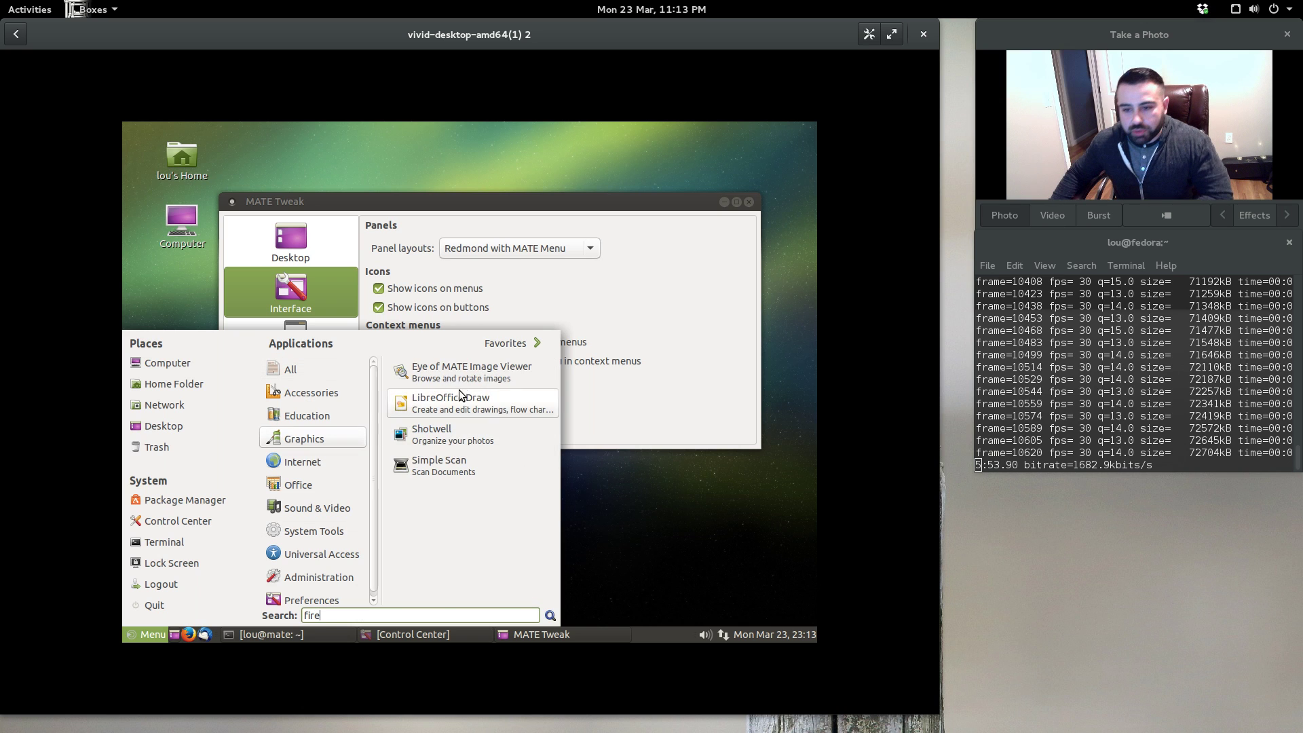
{"action": "left_click", "coordinate": [722, 389]}
Step: Apply the 'Ubuntu MATE' panel layout from Interface and close MATE Tweak
{"action": "left_click", "coordinate": [307, 336]}
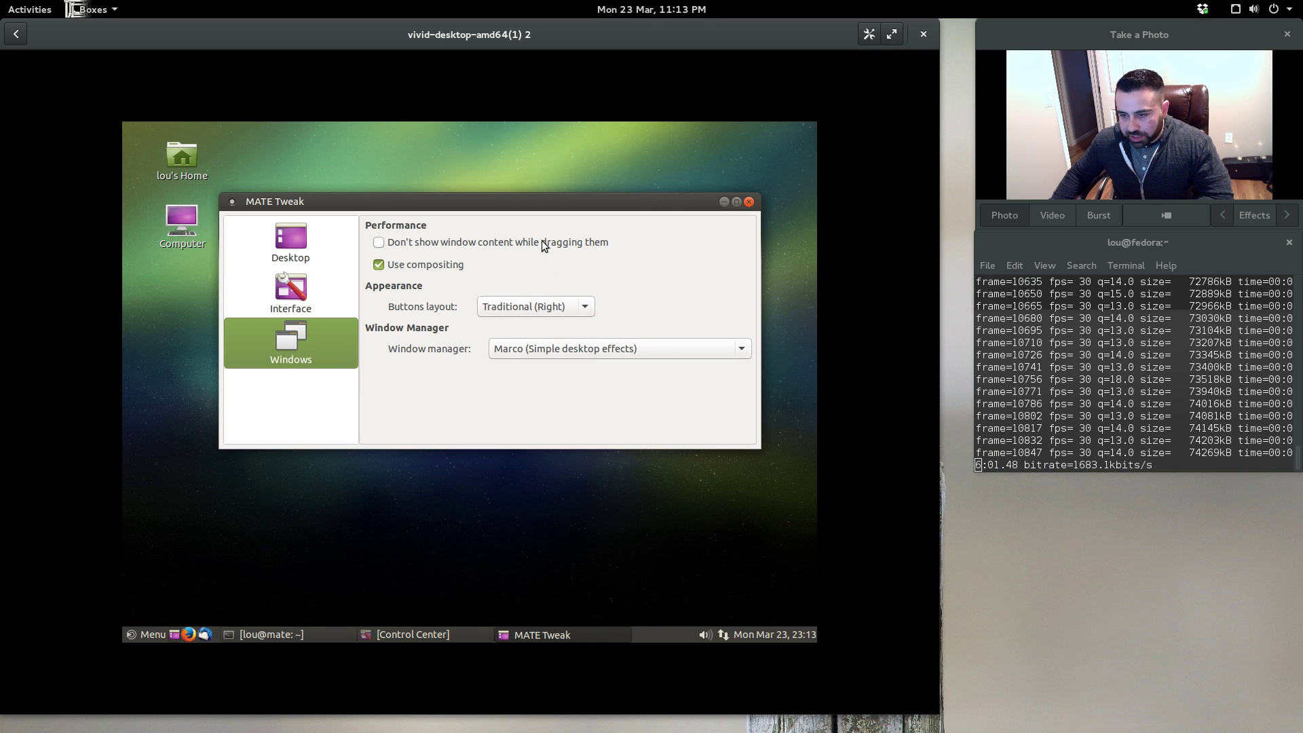
{"action": "left_click", "coordinate": [297, 292]}
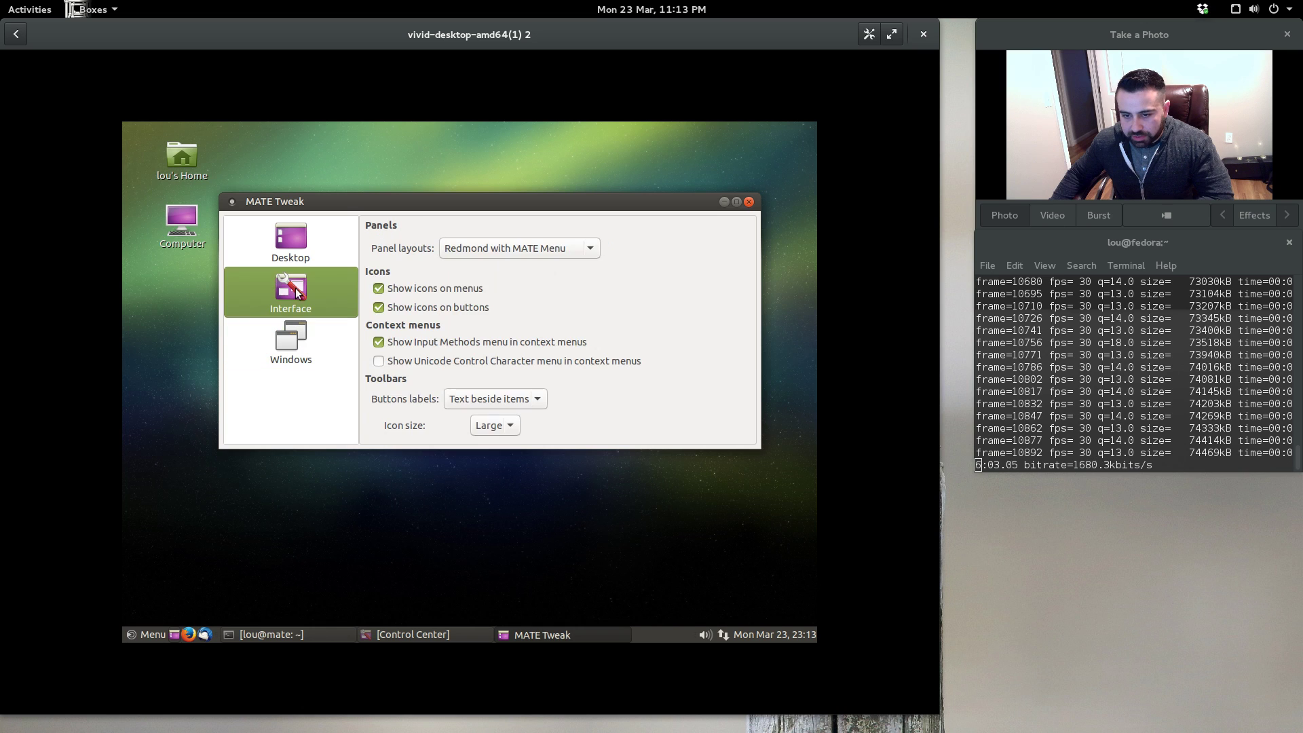
{"action": "left_click", "coordinate": [511, 249]}
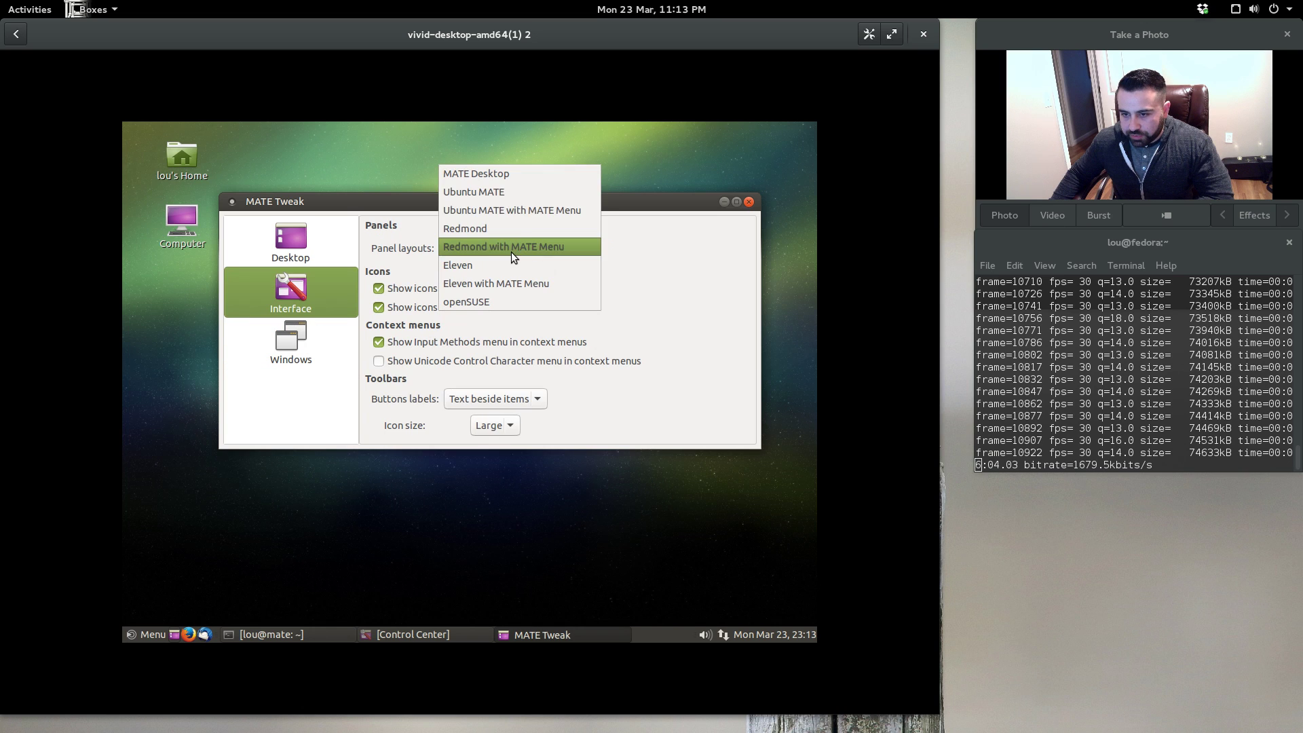
{"action": "left_click", "coordinate": [560, 193]}
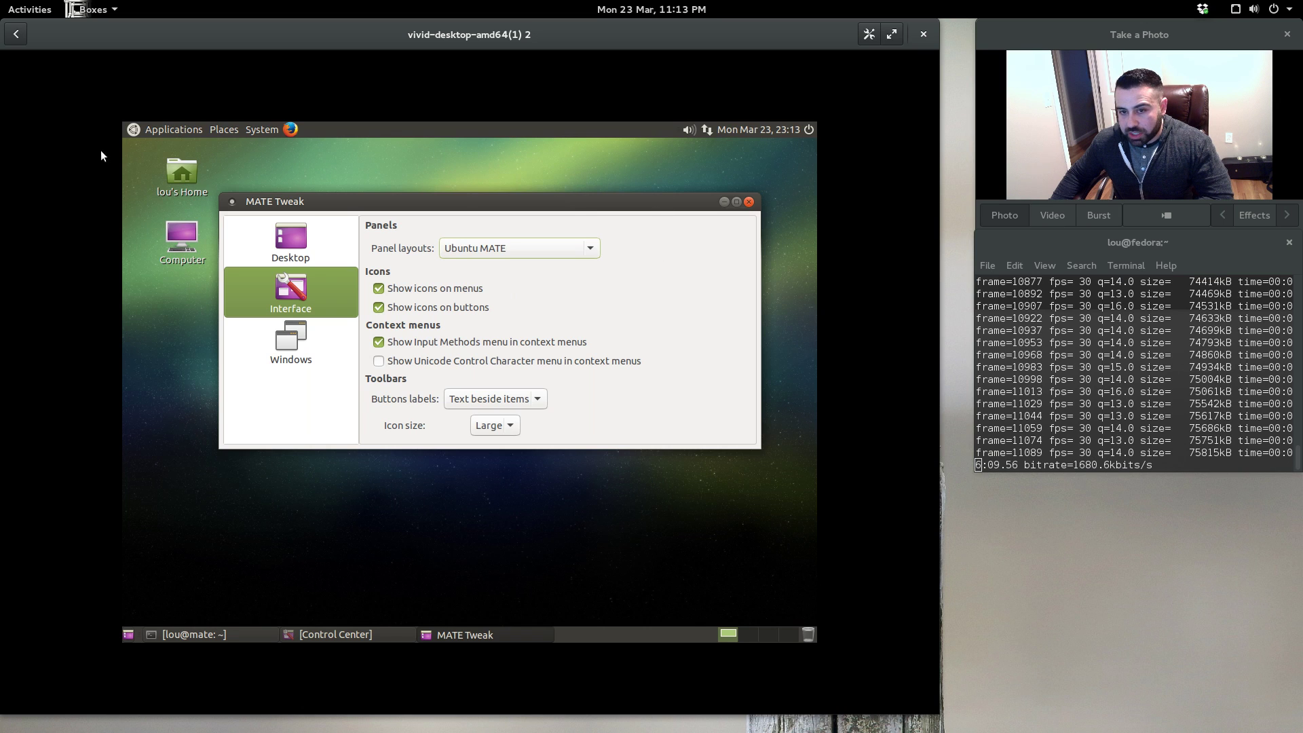
{"action": "left_click", "coordinate": [749, 201]}
Step: Browse the top panel's Applications menu, then close it
{"action": "left_click", "coordinate": [201, 130]}
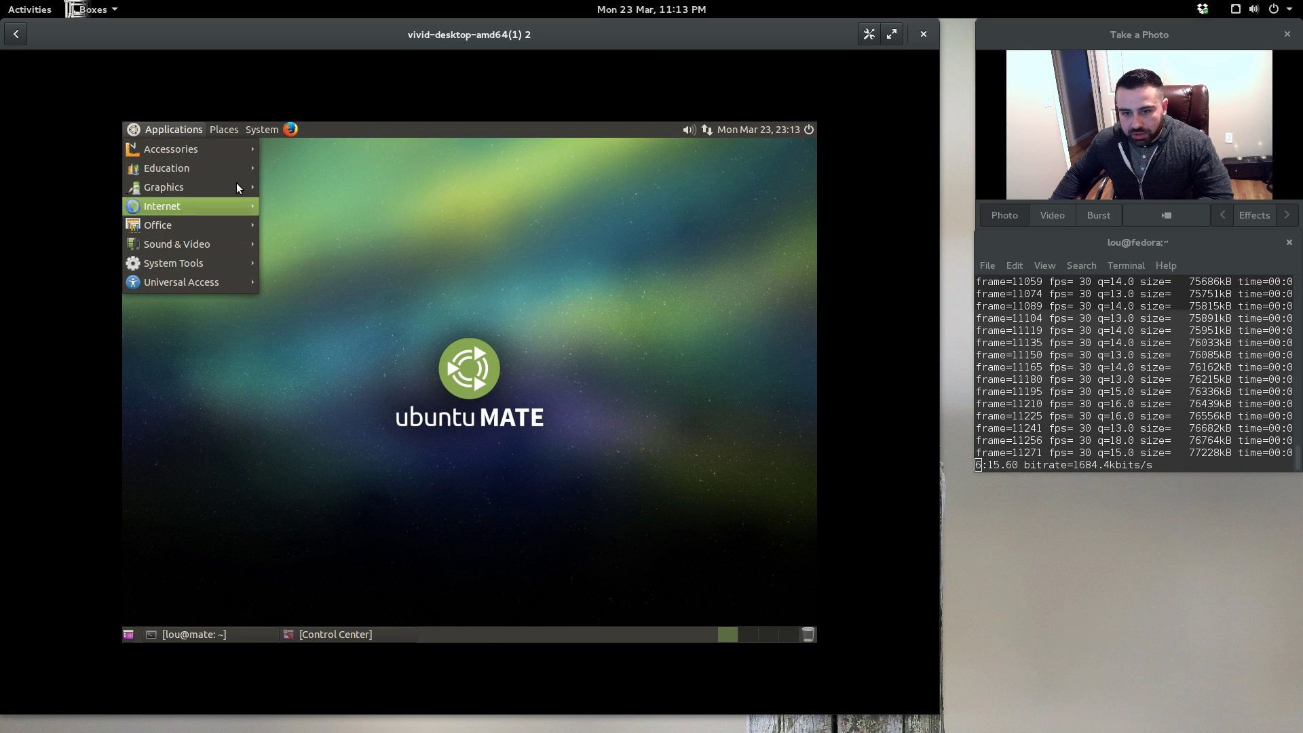
{"action": "mouse_move", "coordinate": [227, 151]}
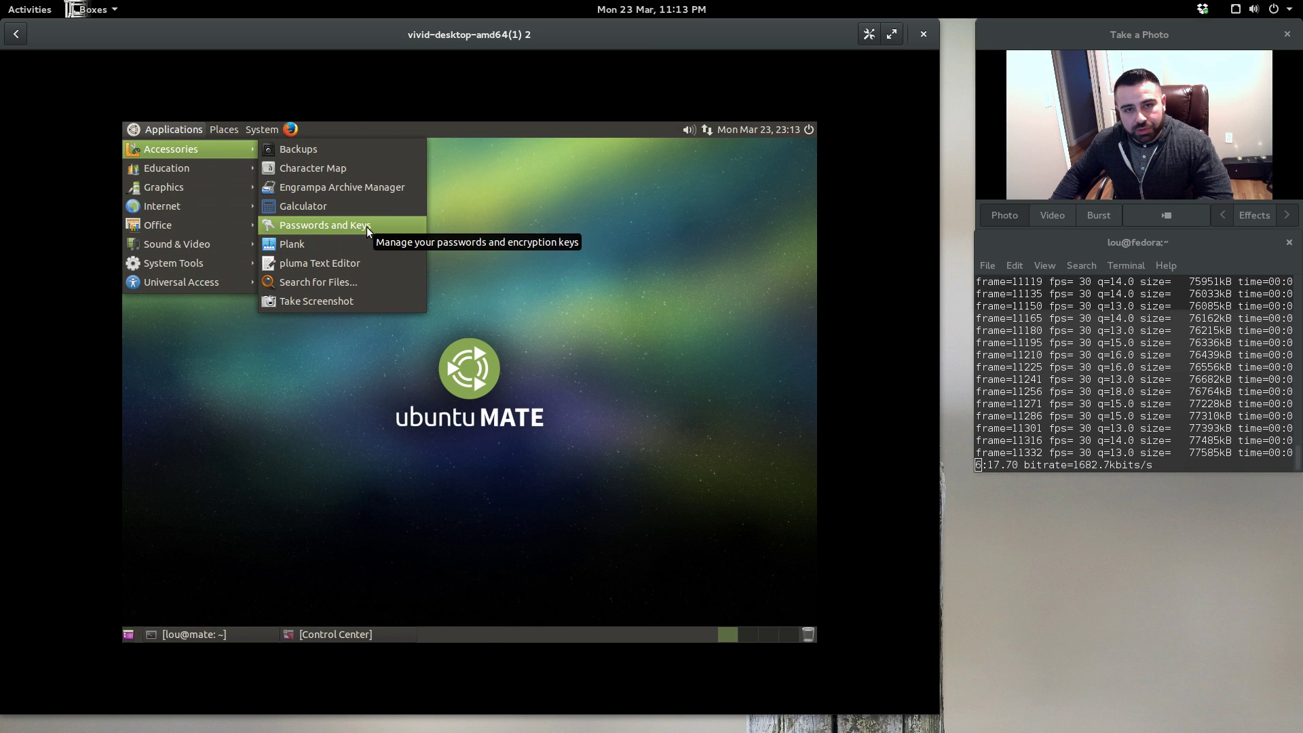
{"action": "left_click", "coordinate": [444, 241]}
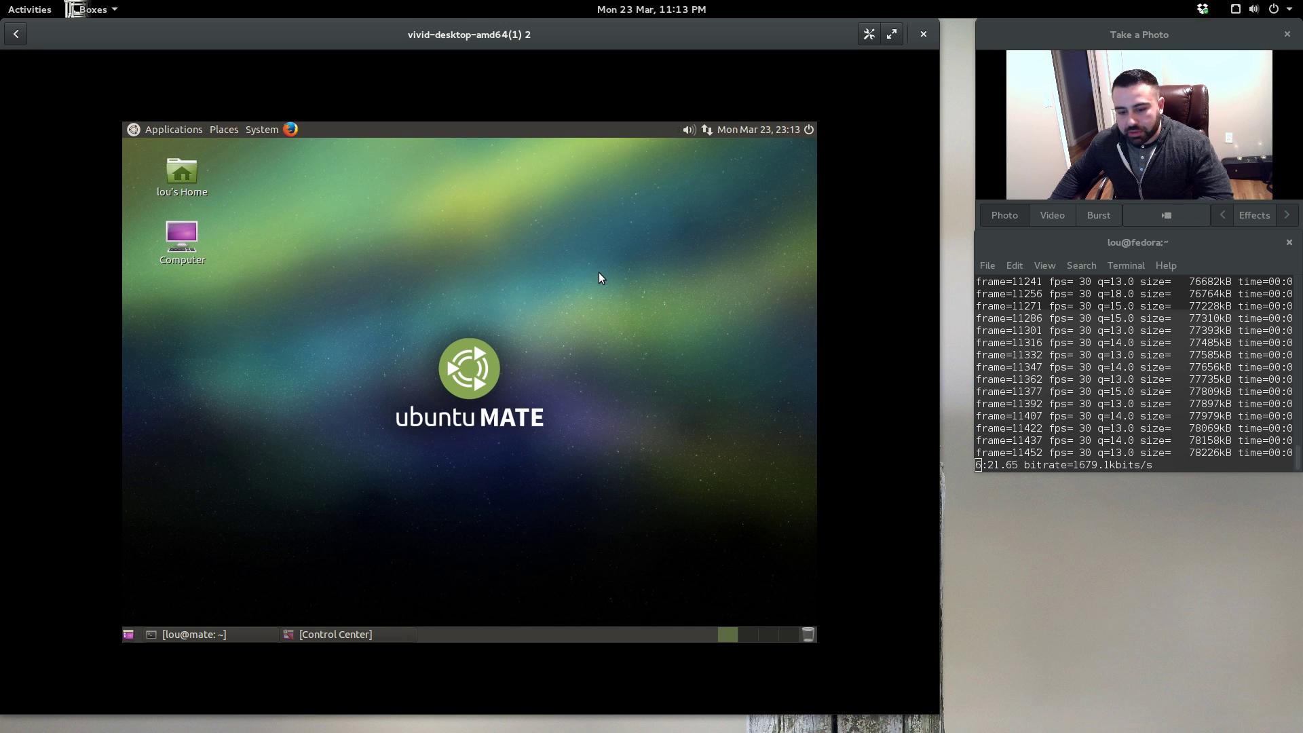
Step: Delete the bottom panel via its context menu and confirm the deletion
{"action": "right_click", "coordinate": [471, 632]}
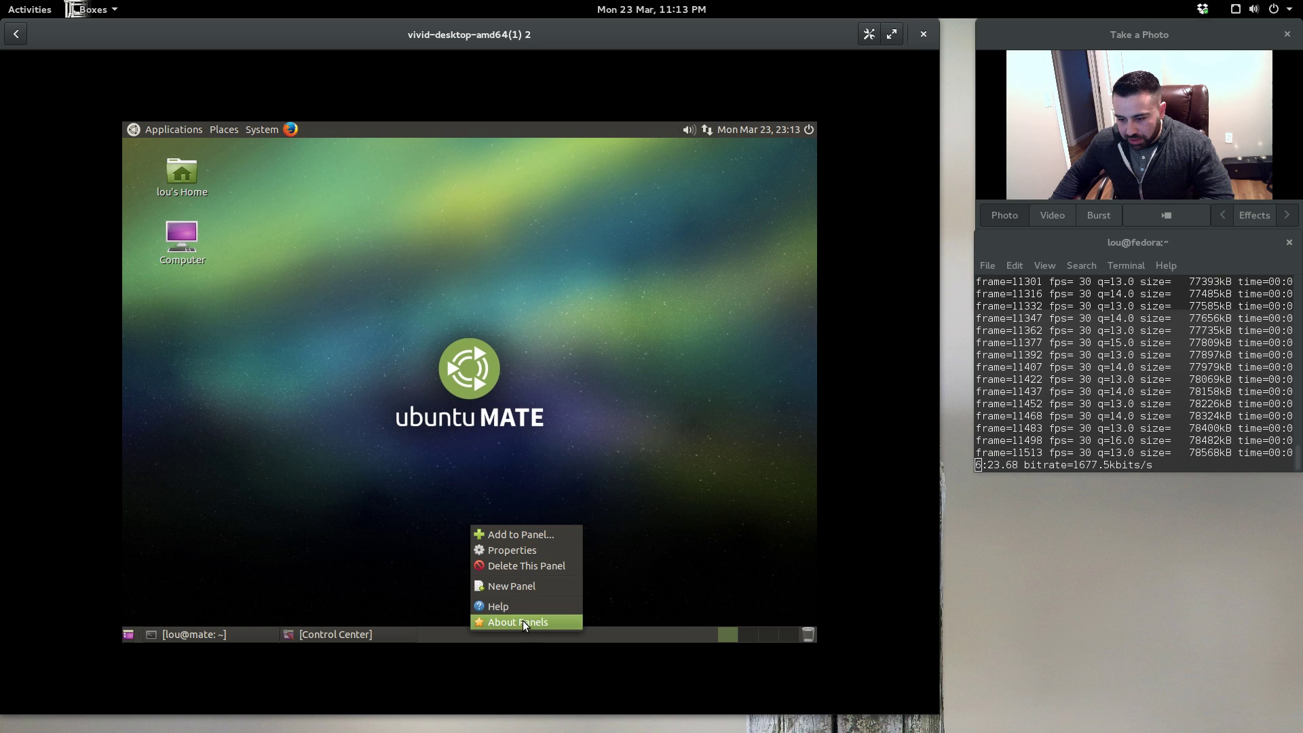
{"action": "left_click", "coordinate": [553, 565]}
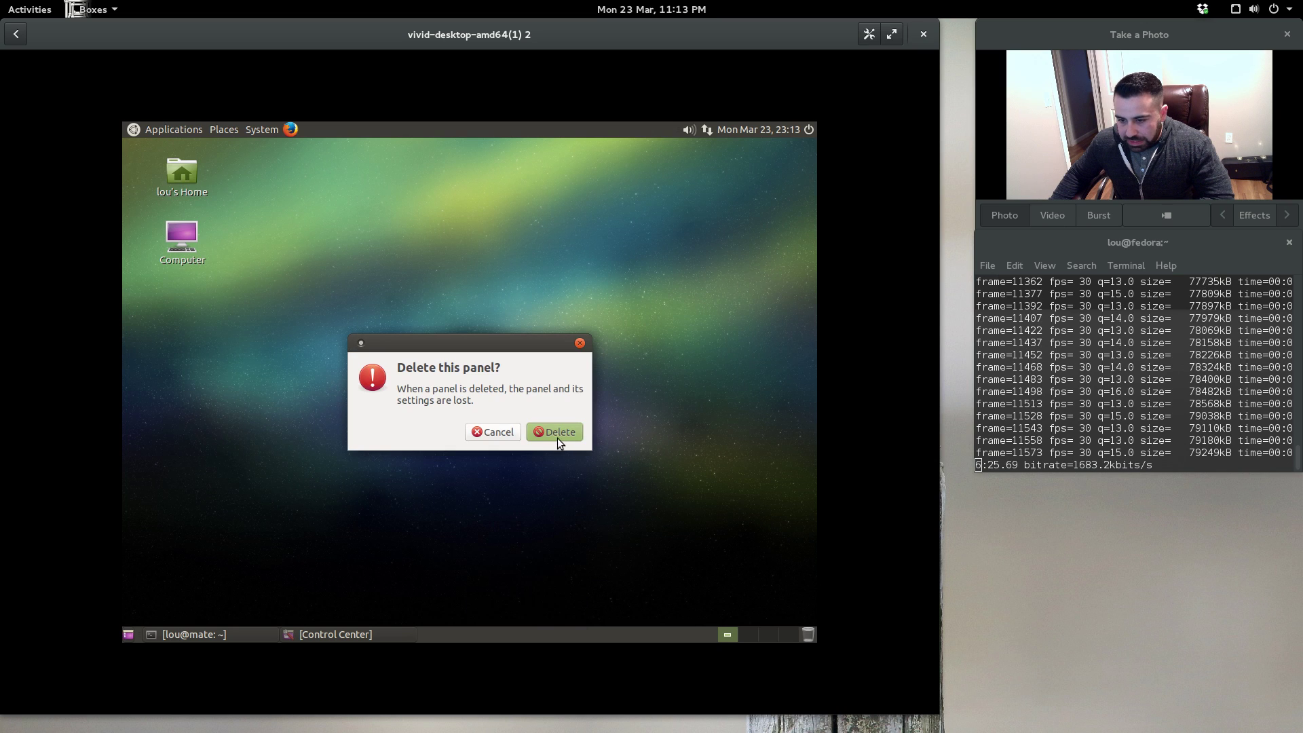
{"action": "left_click", "coordinate": [557, 435]}
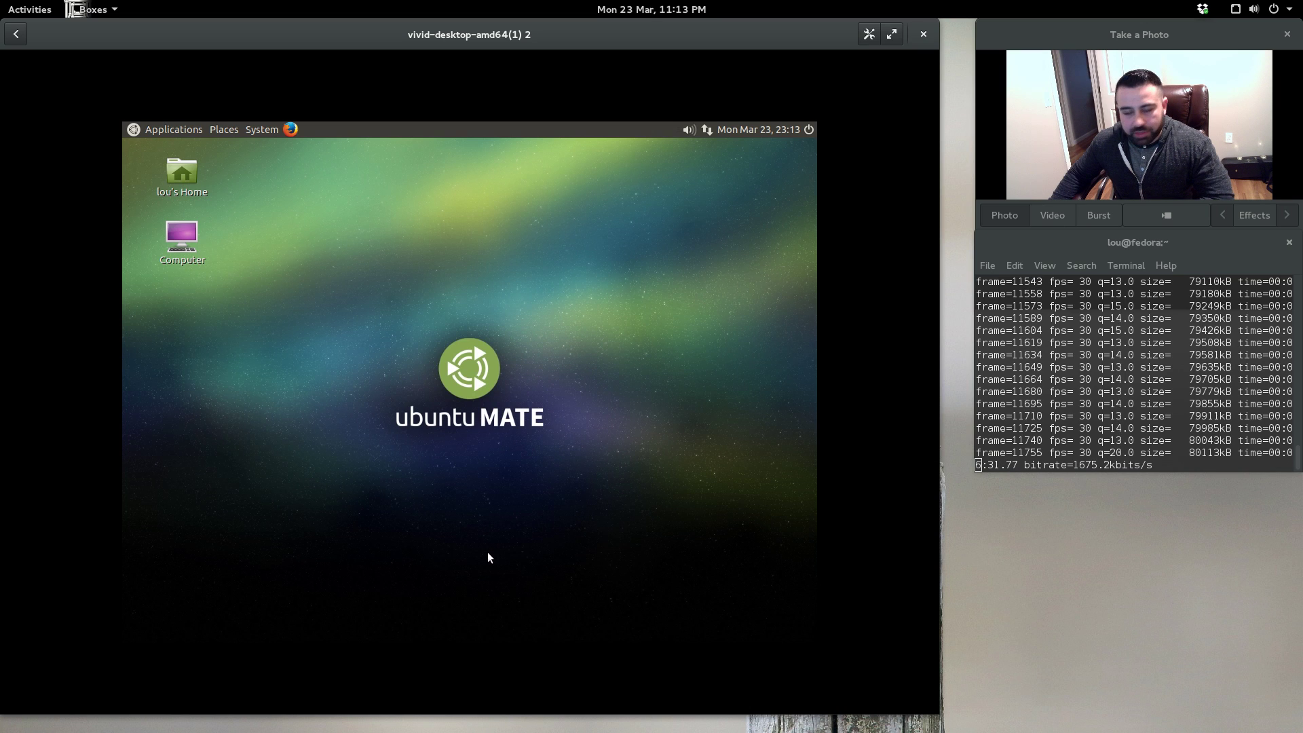
Step: Peek at the desktop context menu and the clock's calendar popup
{"action": "right_click", "coordinate": [465, 545]}
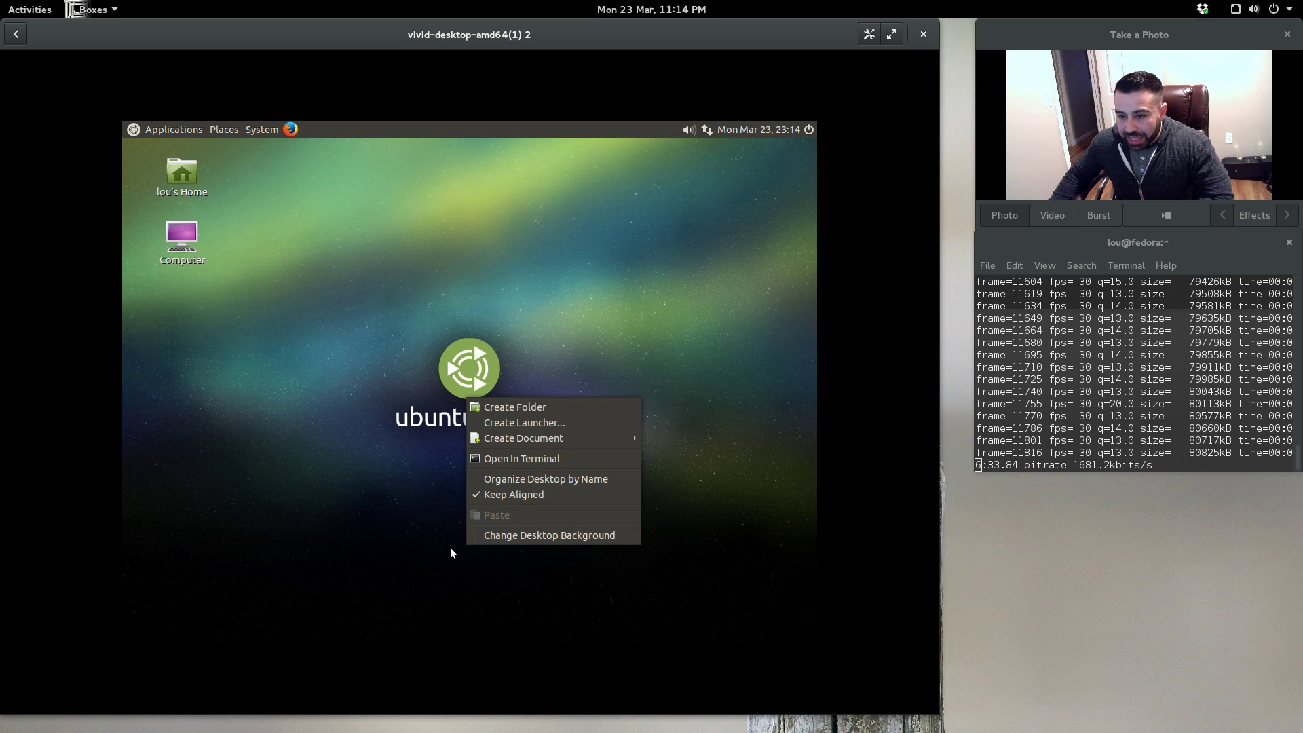
{"action": "left_click", "coordinate": [348, 435]}
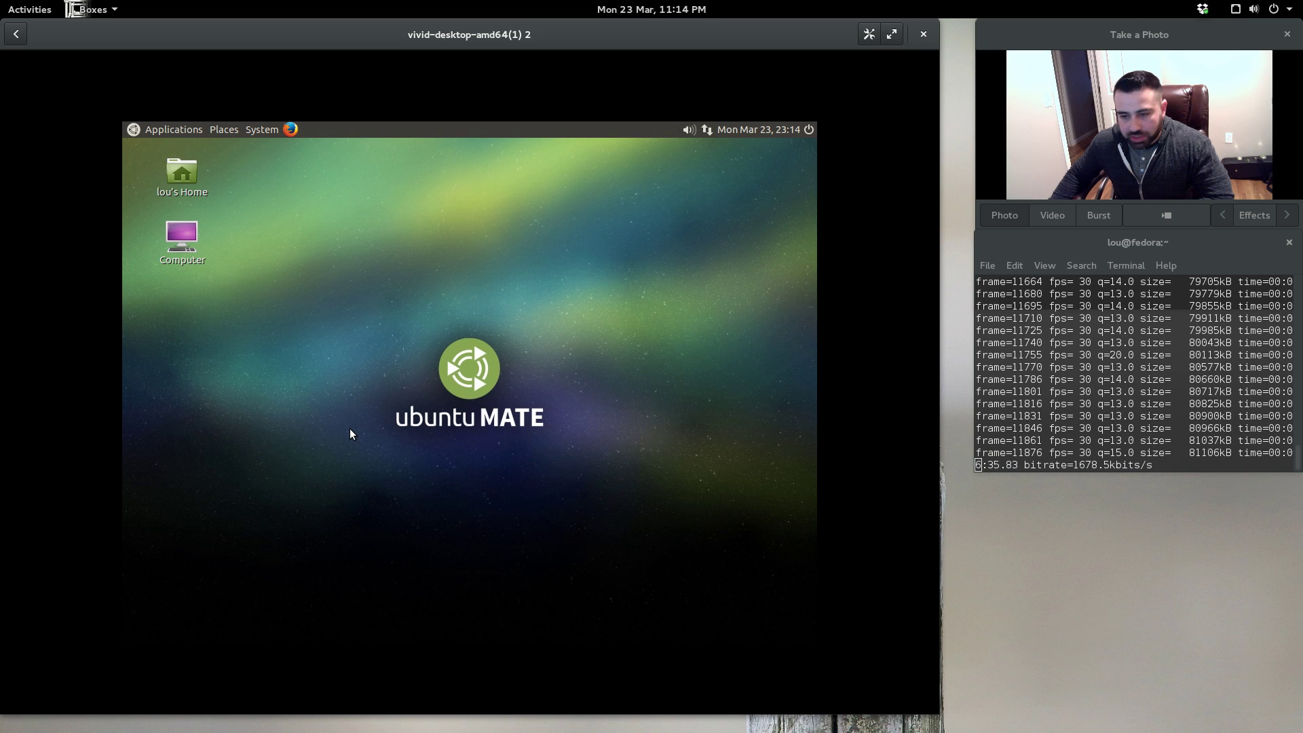
{"action": "left_click", "coordinate": [751, 128]}
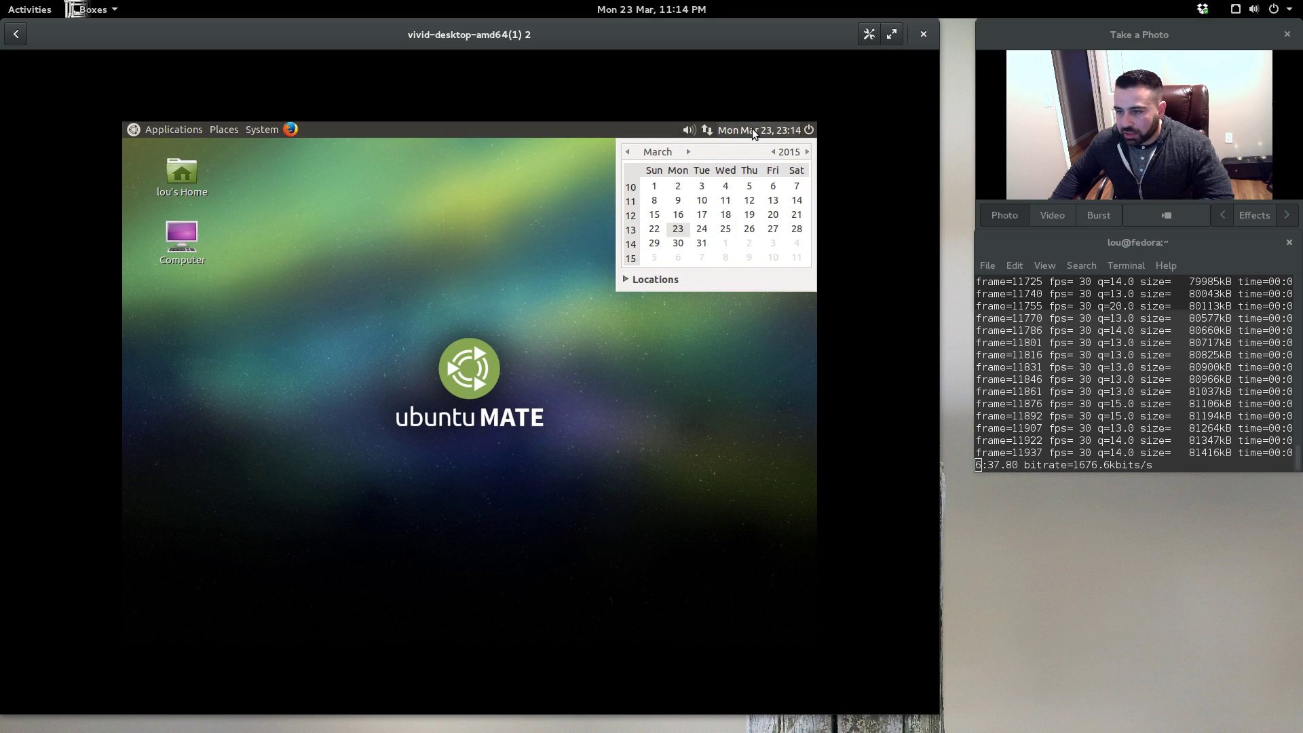
{"action": "left_click", "coordinate": [752, 128]}
Step: Check the network and volume popups, then open the Applications menu
{"action": "left_click", "coordinate": [709, 130]}
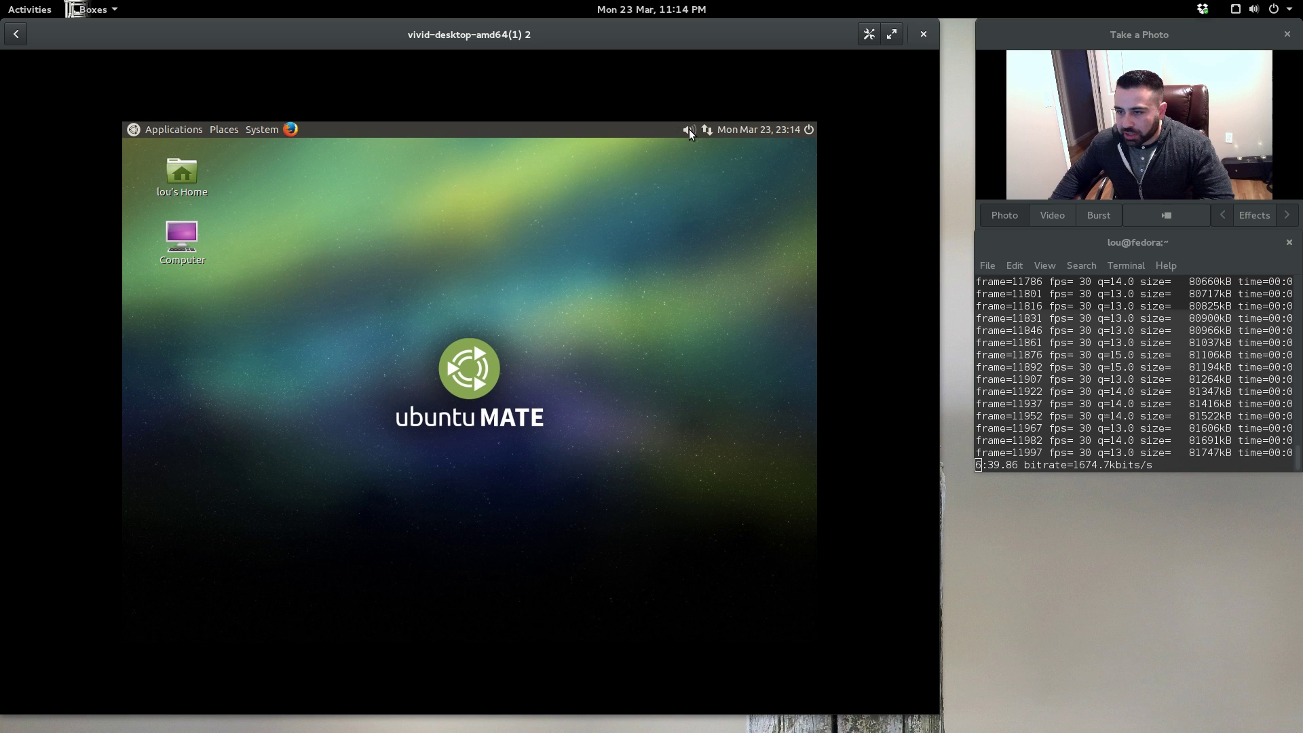
{"action": "left_click", "coordinate": [690, 129]}
{"action": "left_click", "coordinate": [689, 129]}
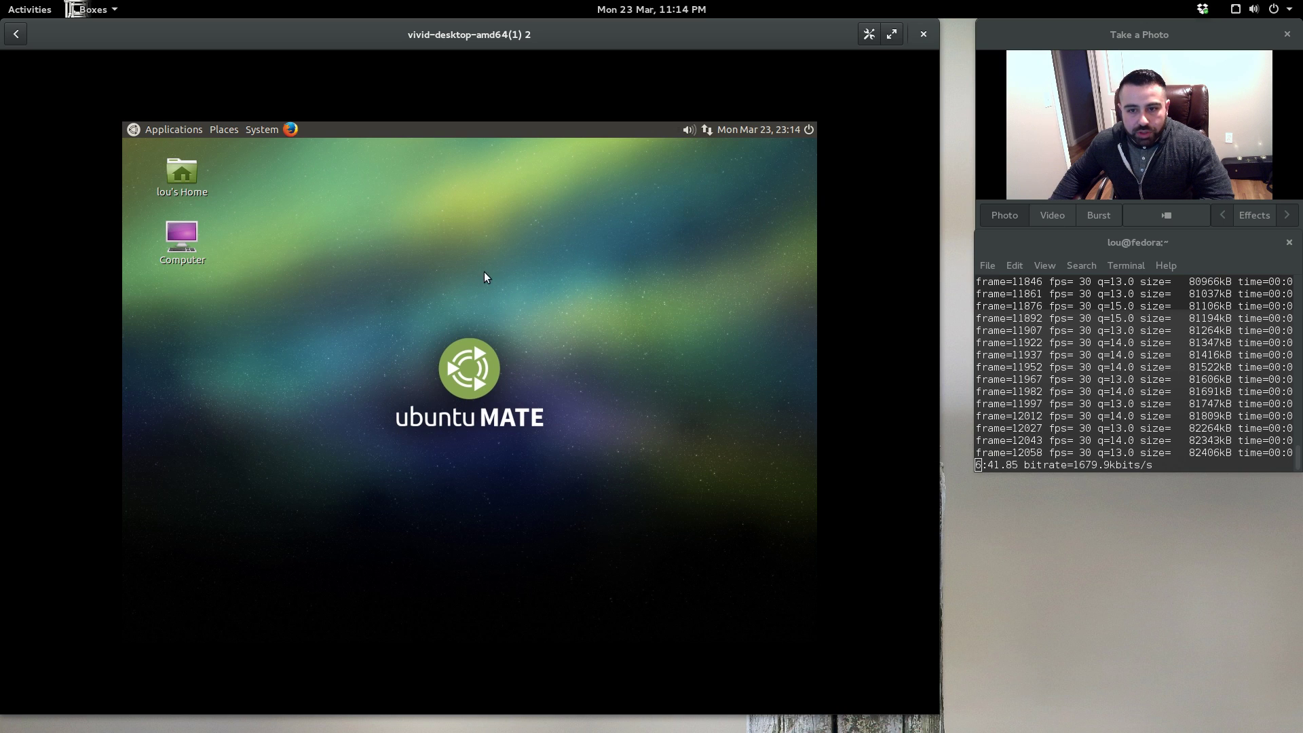
{"action": "left_click", "coordinate": [173, 129]}
{"action": "mouse_move", "coordinate": [268, 142]}
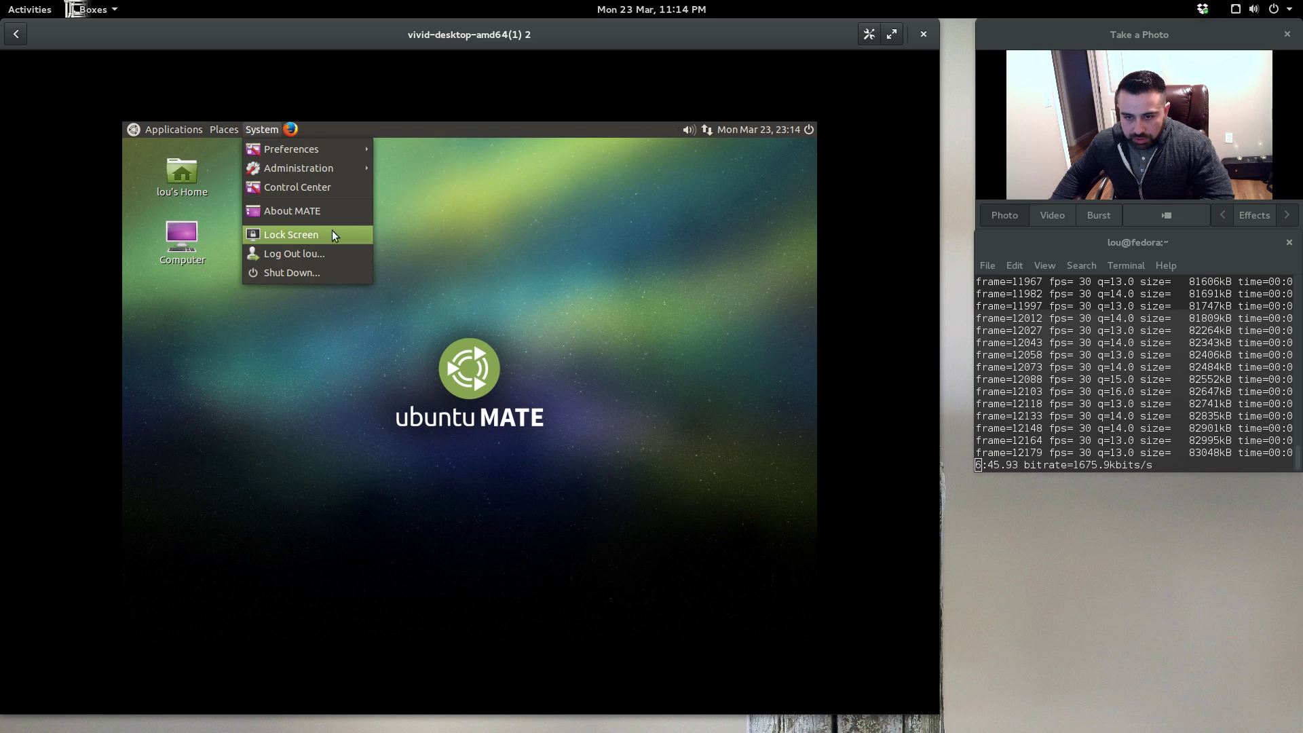
Step: Browse the System > Preferences submenus, then Applications categories down to Accessories
{"action": "mouse_move", "coordinate": [341, 148]}
{"action": "mouse_move", "coordinate": [498, 201]}
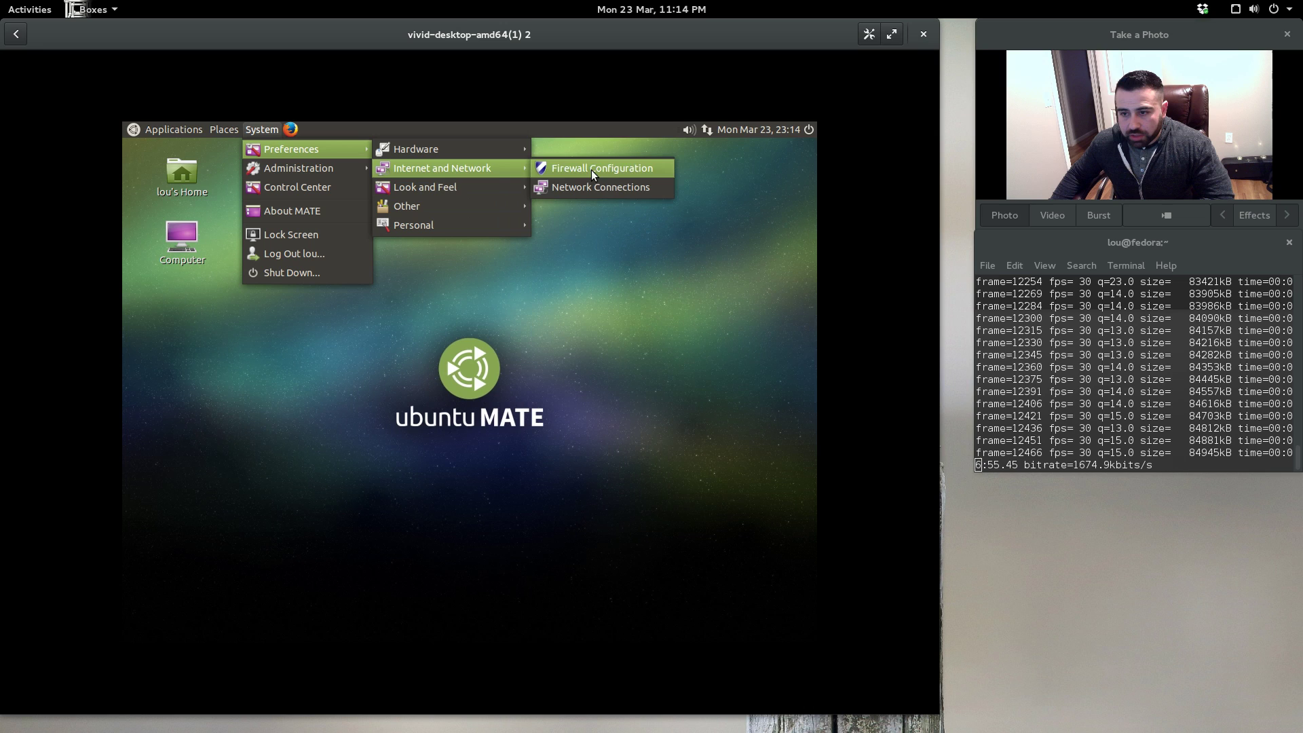
{"action": "mouse_move", "coordinate": [449, 151]}
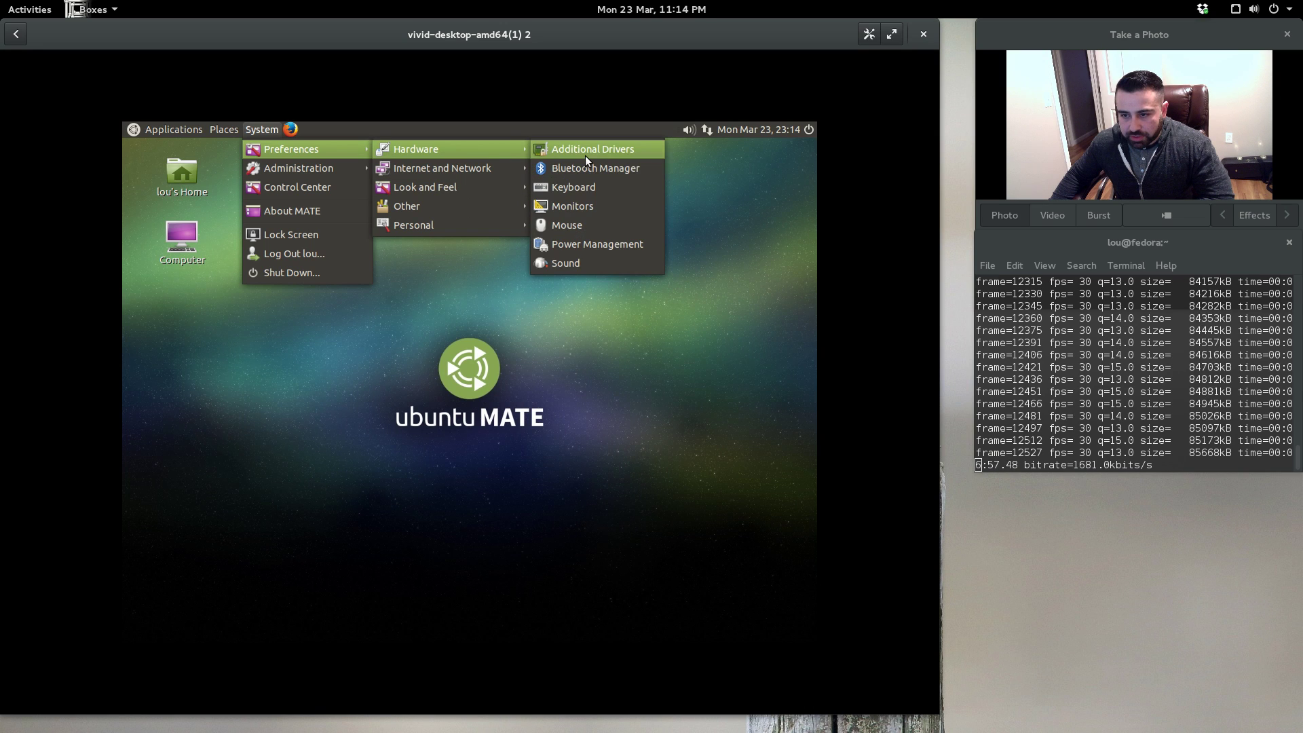
{"action": "mouse_move", "coordinate": [410, 210]}
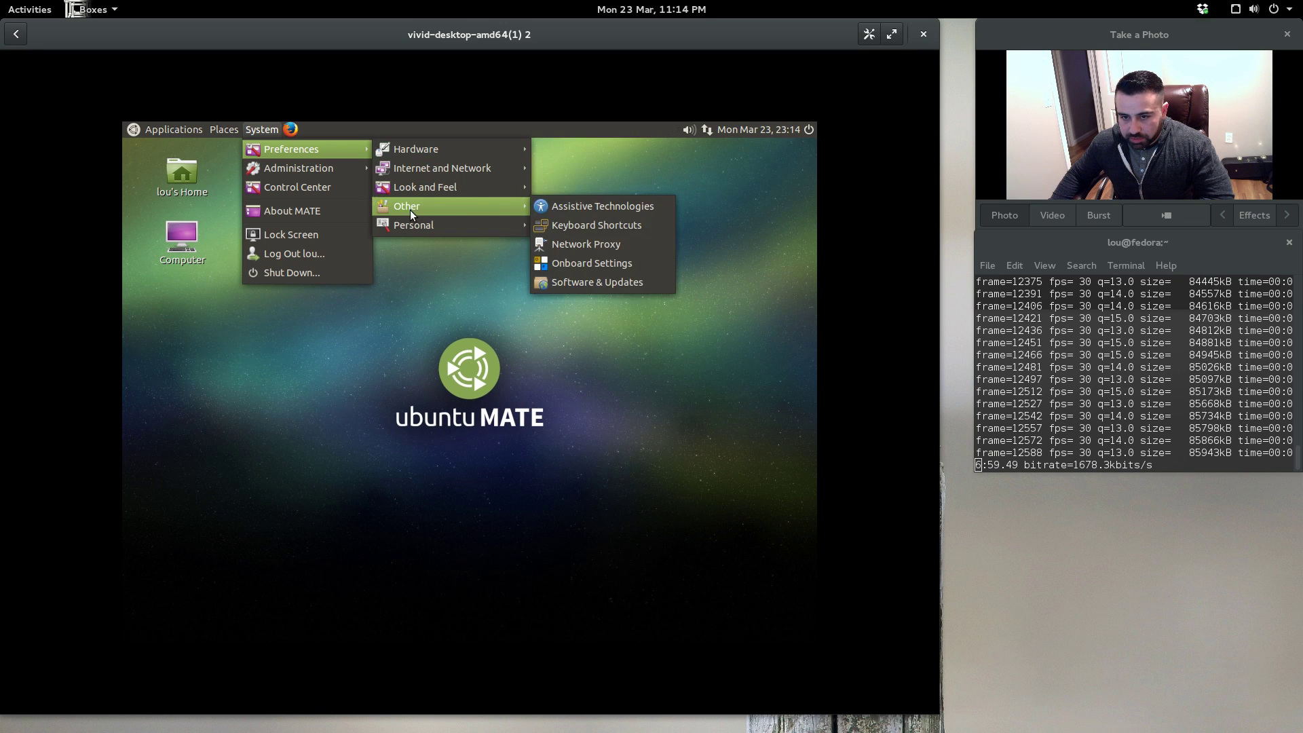
{"action": "mouse_move", "coordinate": [169, 129]}
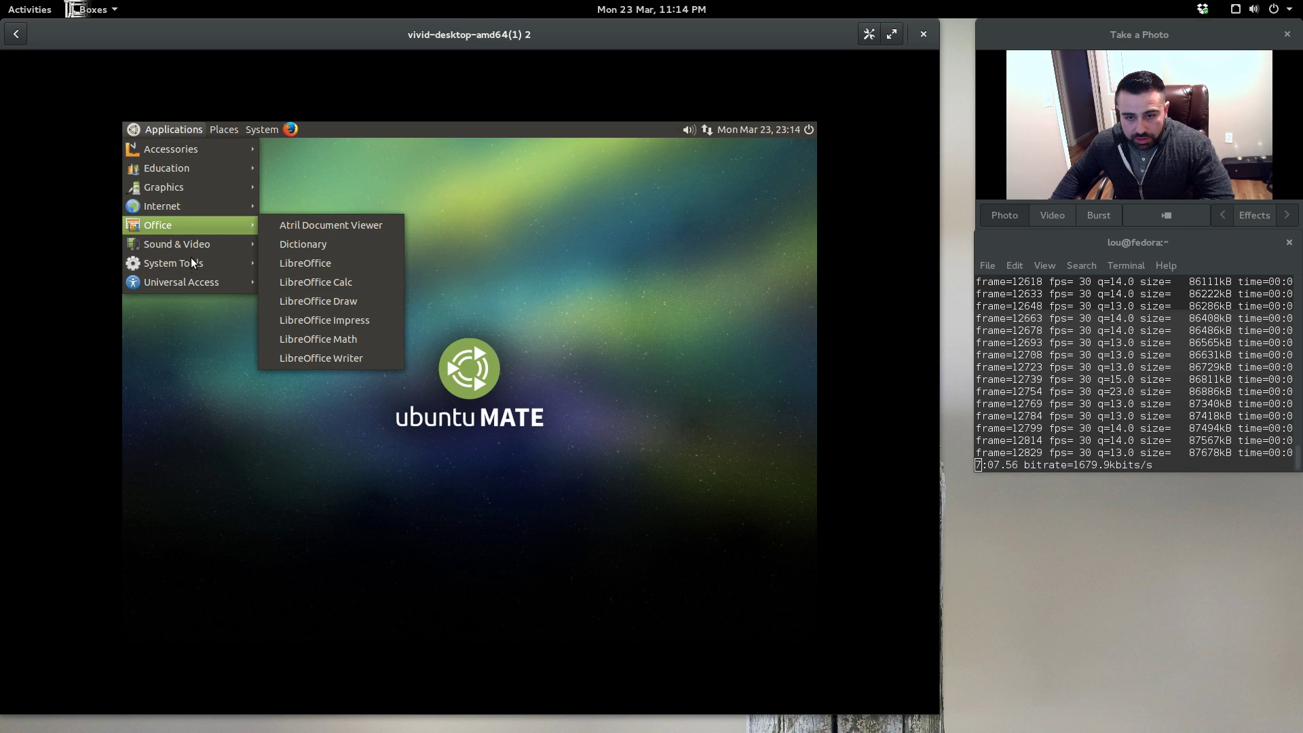
{"action": "mouse_move", "coordinate": [211, 263]}
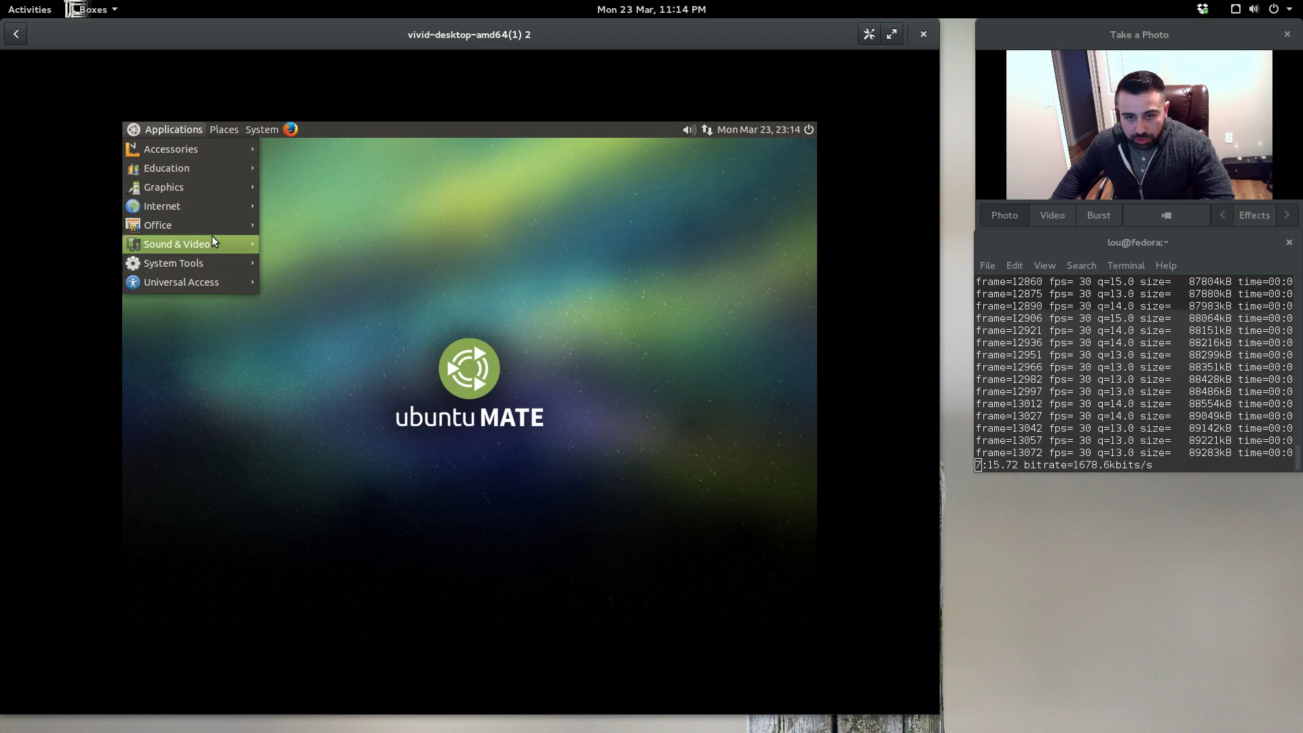
{"action": "mouse_move", "coordinate": [214, 192]}
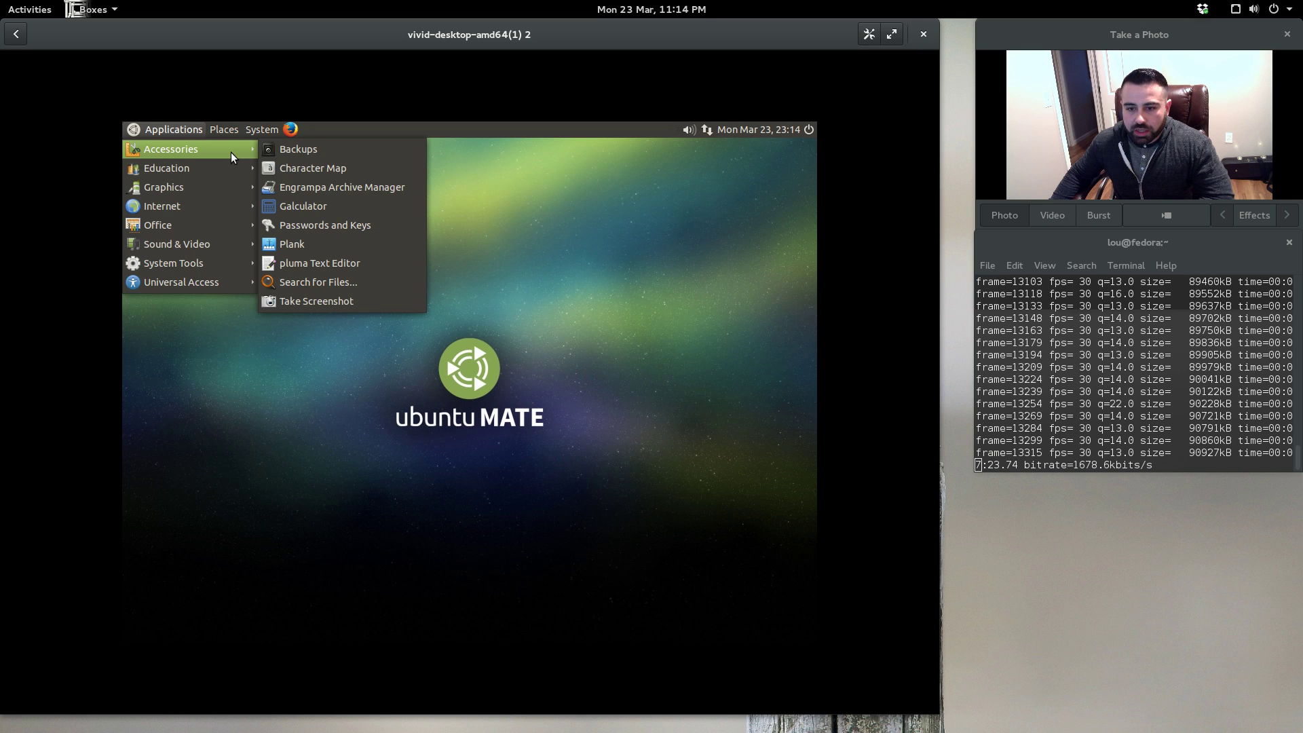
Step: Dismiss the Applications menu, leaving the desktop with Home and Computer icons
{"action": "left_click", "coordinate": [607, 255]}
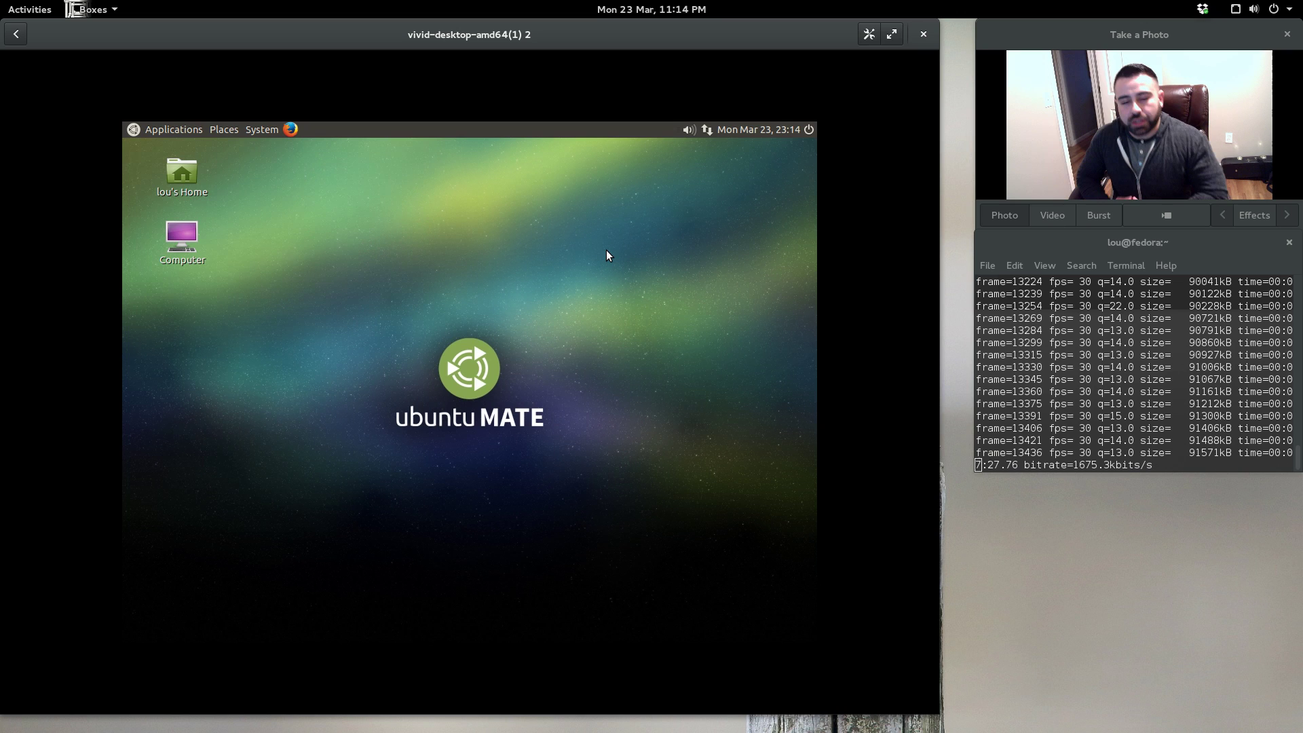